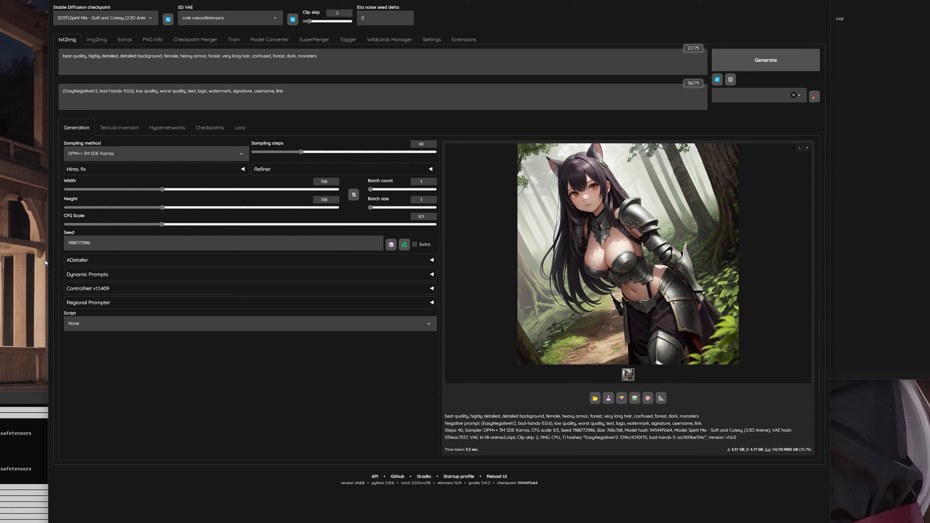
{"action": "left_click_drag", "start_coordinate": [91, 244], "coordinate": [85, 243]}
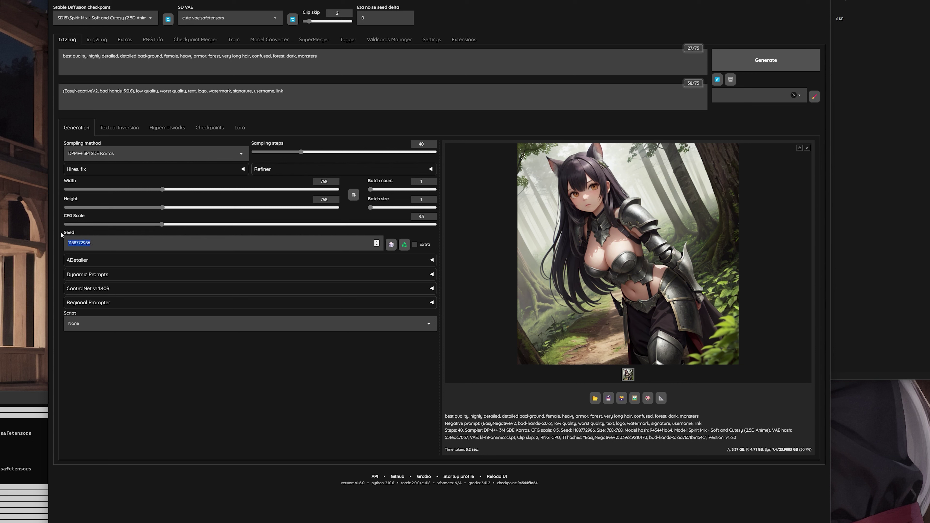
{"action": "left_click", "coordinate": [204, 413]}
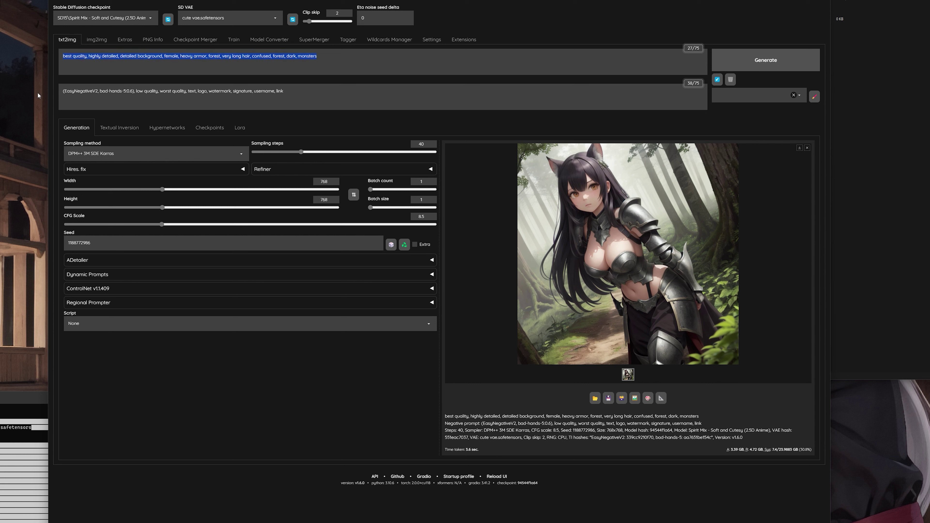
Clear all text from both the positive prompt and the negative prompt.
{"action": "key", "text": "BackSpace"}
{"action": "left_click", "coordinate": [257, 95]}
{"action": "key", "text": "ctrl+a"}
{"action": "key", "text": "BackSpace"}
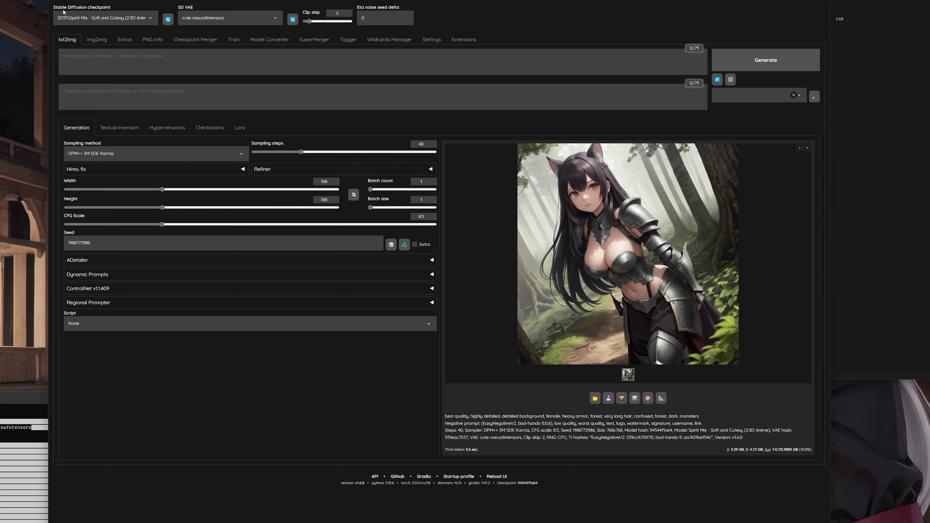
Select the SD15 "Spirit Mix - Soft and Cutesy (2.5D Anime)" checkpoint and use cute vae.safetensors as the SD VAE.
{"action": "left_click", "coordinate": [110, 18]}
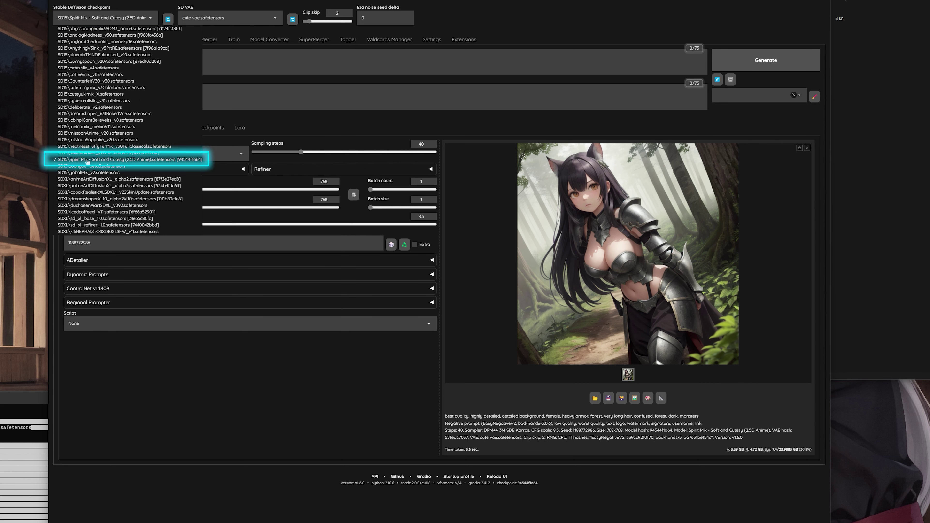
{"action": "left_click", "coordinate": [88, 160]}
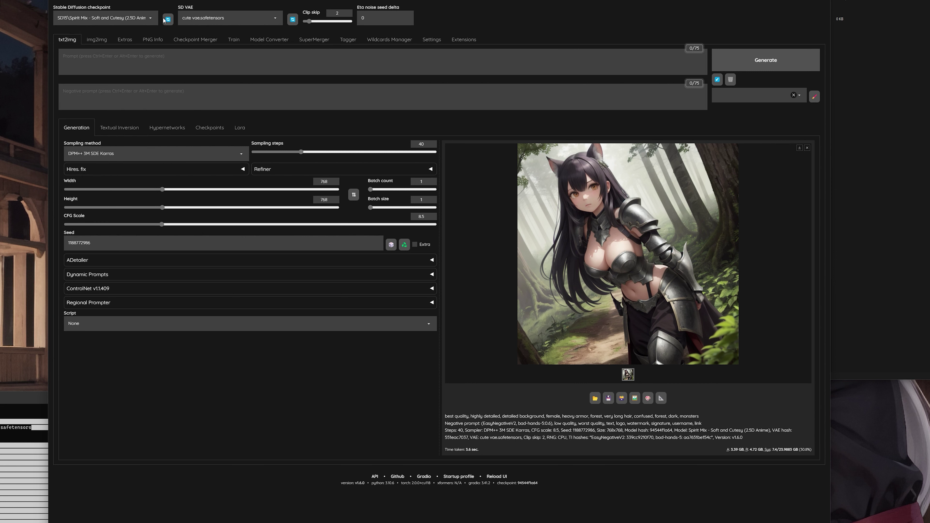
{"action": "left_click", "coordinate": [257, 15]}
{"action": "left_click", "coordinate": [258, 13]}
{"action": "left_click", "coordinate": [227, 15]}
{"action": "left_click", "coordinate": [214, 28]}
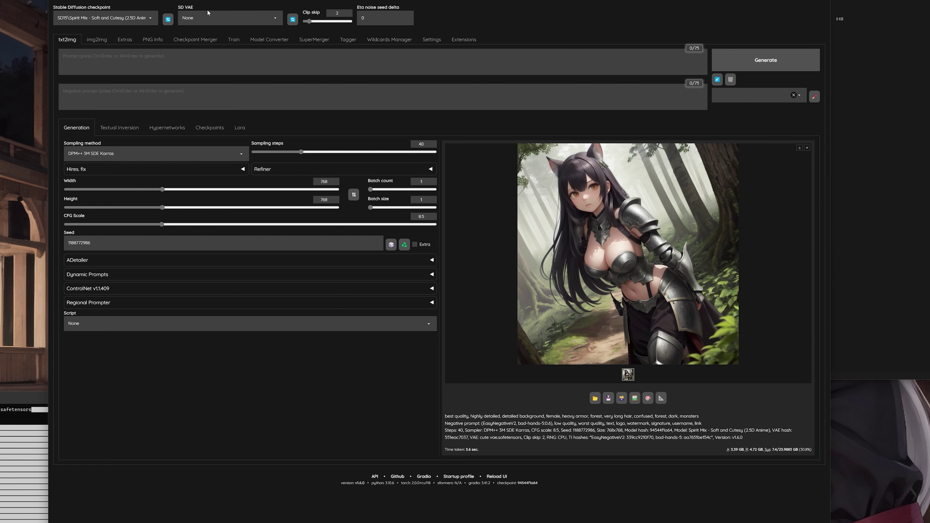
{"action": "left_click", "coordinate": [229, 20]}
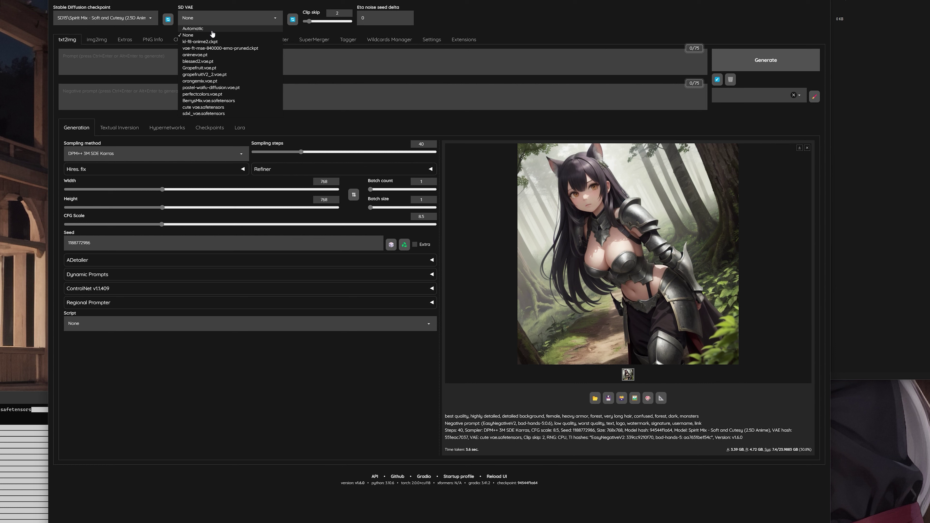
{"action": "left_click", "coordinate": [210, 107]}
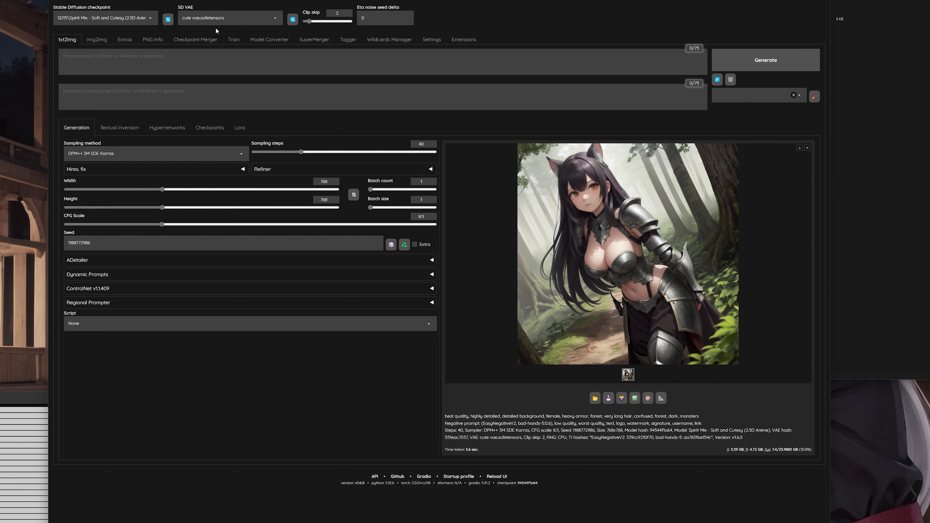
{"action": "left_click", "coordinate": [258, 18]}
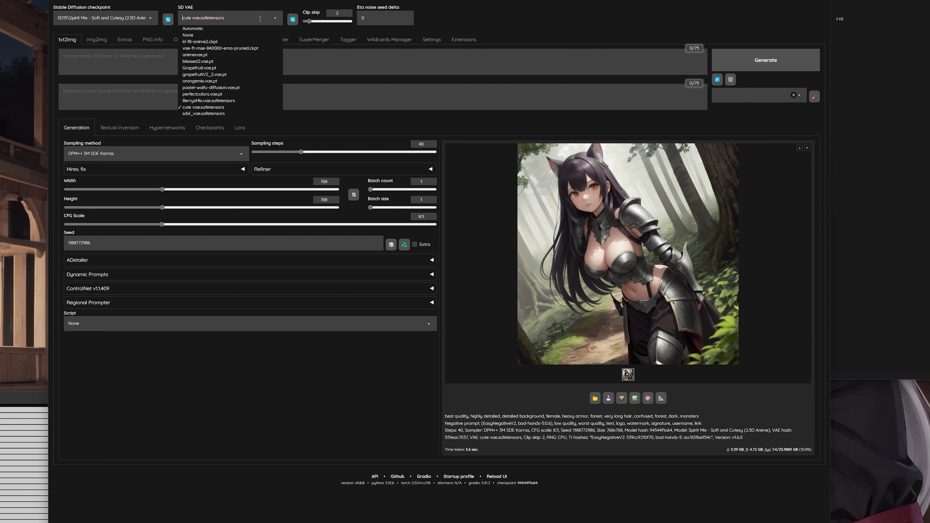
{"action": "left_click", "coordinate": [260, 18]}
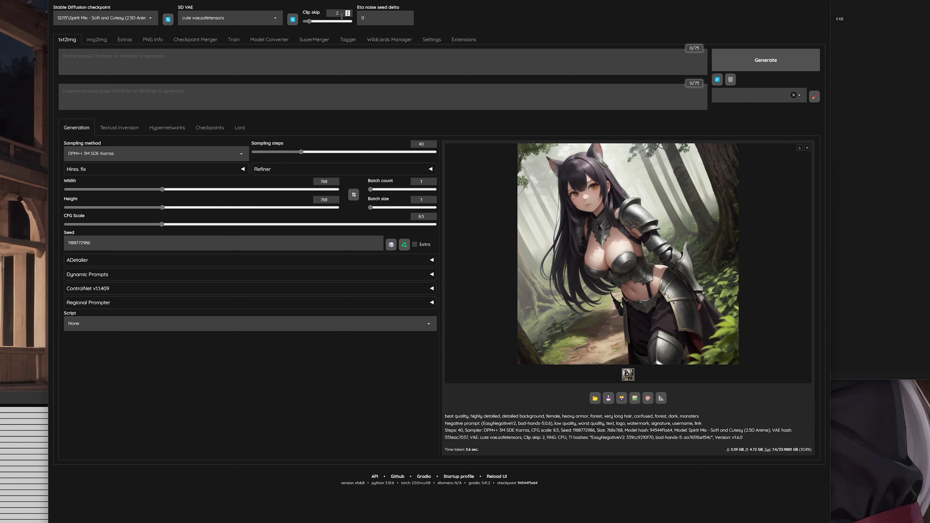
{"action": "left_click", "coordinate": [389, 17]}
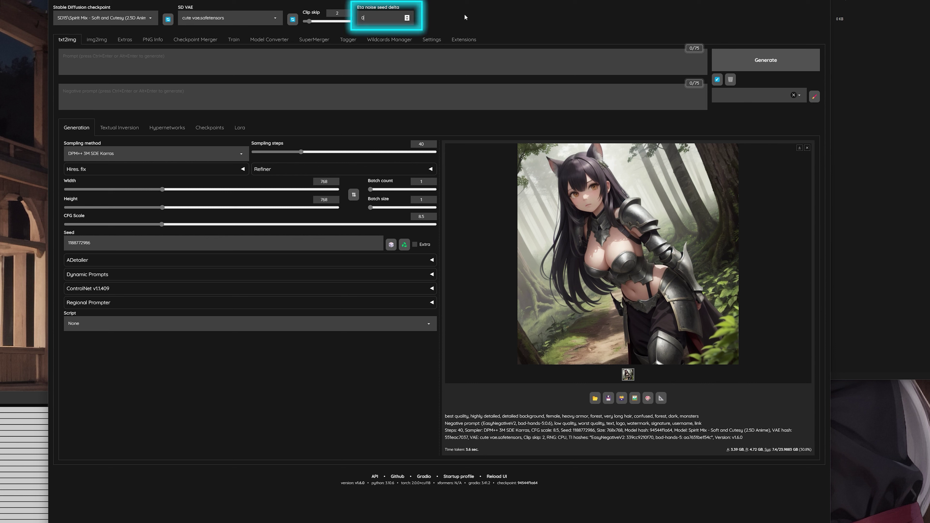
{"action": "left_click", "coordinate": [237, 64]}
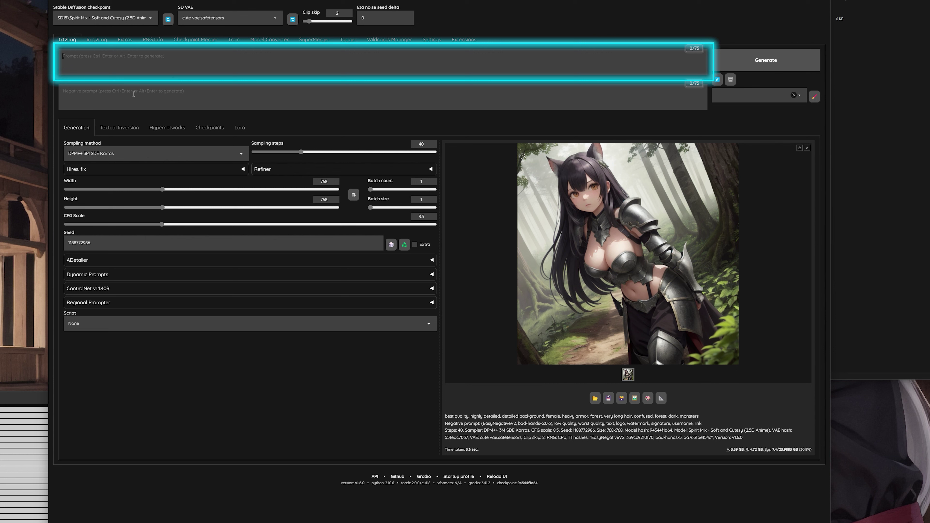
{"action": "left_click", "coordinate": [118, 85]}
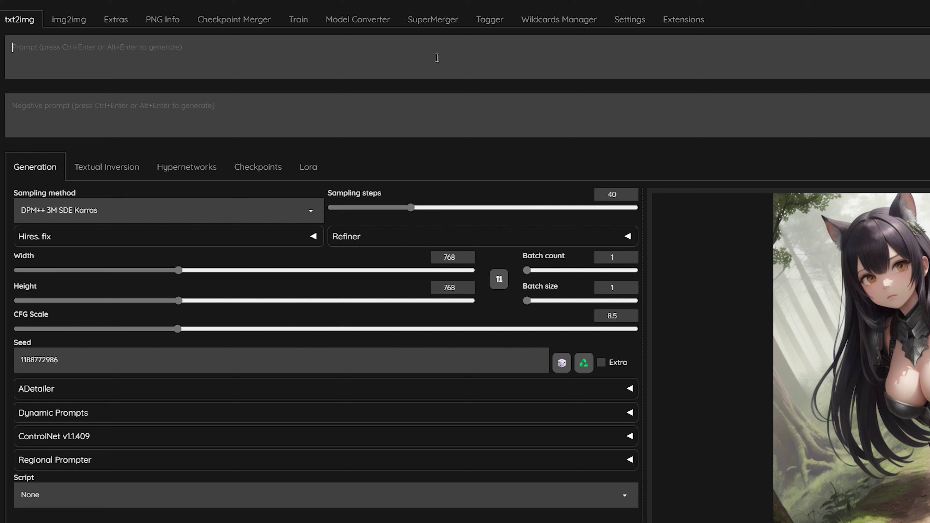
Enter "best quality, highly detailed, detailed background, female, heavy armor, very long hair," as the positive prompt.
{"action": "type", "text": "best quawl"}
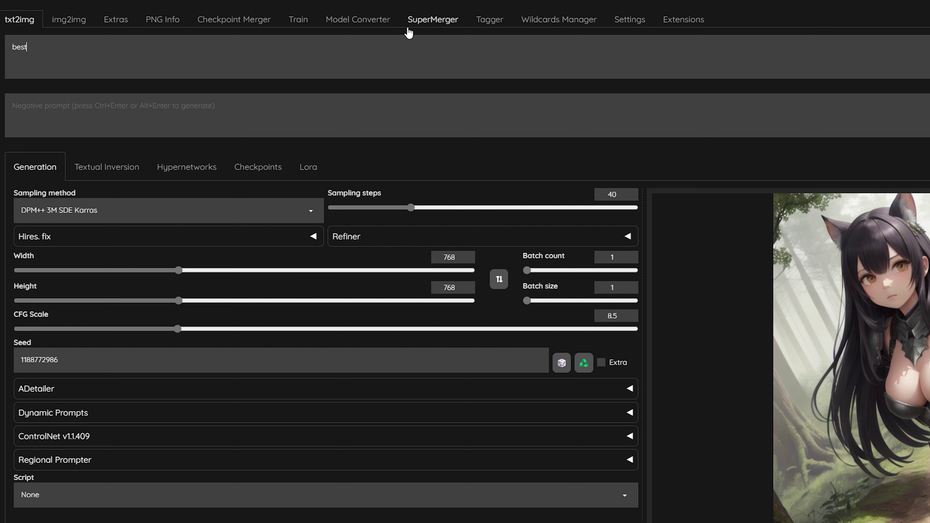
{"action": "key", "text": "BackSpace"}
{"action": "key", "text": "BackSpace"}
{"action": "type", "text": "lity"}
{"action": "type", "text": ", highly detailed,"}
{"action": "type", "text": "detailed ba"}
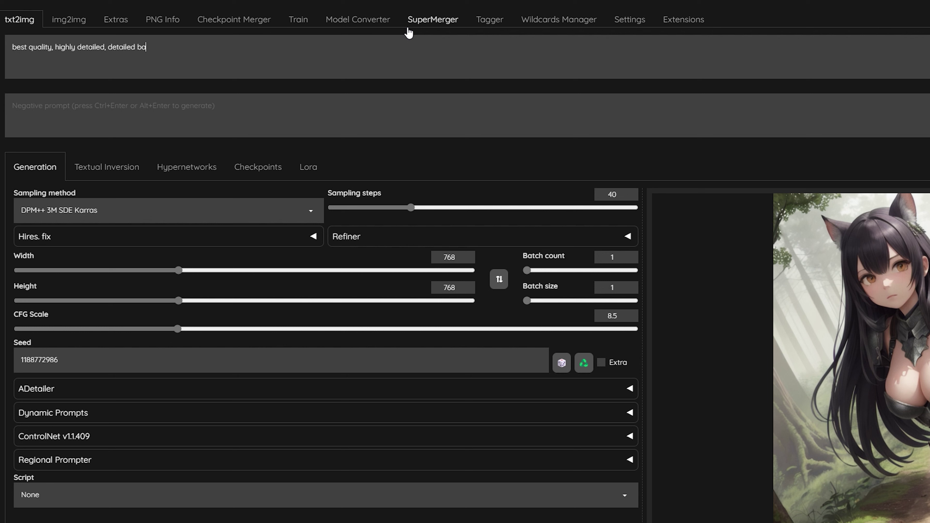
{"action": "type", "text": "ckground"}
{"action": "type", "text": ", female, heavy armor, "}
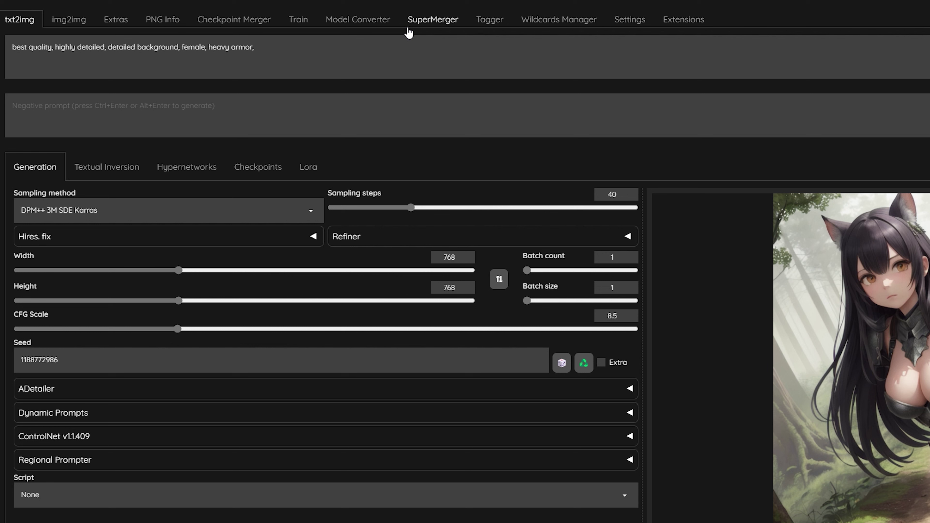
{"action": "type", "text": "very long hair,"}
{"action": "key", "text": "Left"}
{"action": "key", "text": "Left"}
{"action": "key", "text": "Left"}
{"action": "key", "text": "Left"}
{"action": "key", "text": "Left"}
{"action": "key", "text": "Left"}
{"action": "key", "text": "Left"}
{"action": "key", "text": "Left"}
{"action": "key", "text": "Left"}
{"action": "key", "text": "Left"}
{"action": "key", "text": "Left"}
{"action": "key", "text": "Left"}
{"action": "key", "text": "Left"}
{"action": "key", "text": "Left"}
{"action": "key", "text": "Left"}
{"action": "key", "text": "Left"}
{"action": "key", "text": "Left"}
{"action": "key", "text": "Left"}
{"action": "key", "text": "Left"}
{"action": "key", "text": "Left"}
Try a second positive prompt line reading "female in heavy armor with really long hair," and remove it again.
{"action": "left_click", "coordinate": [441, 61]}
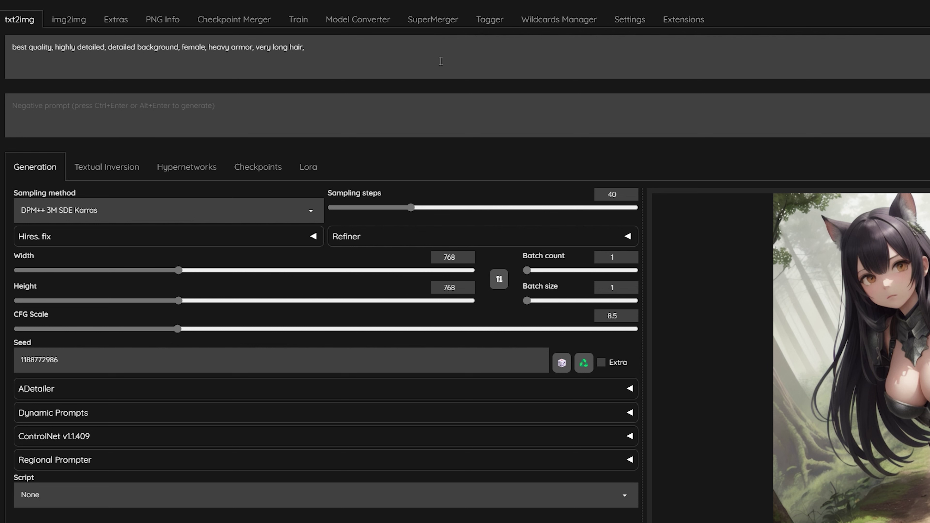
{"action": "key", "text": "Return"}
{"action": "type", "text": "feam"}
{"action": "key", "text": "BackSpace"}
{"action": "key", "text": "BackSpace"}
{"action": "type", "text": "male in heavy armor with really long hair,"}
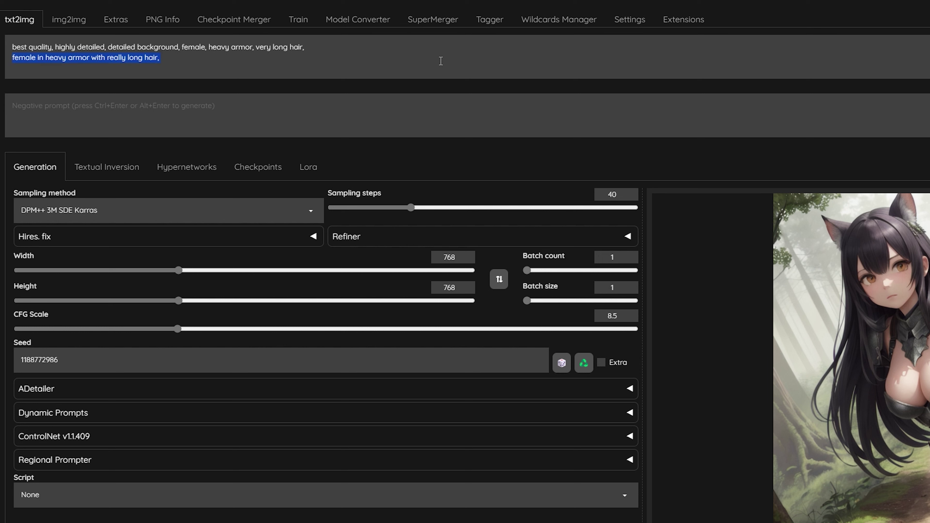
{"action": "key", "text": "BackSpace"}
{"action": "key", "text": "BackSpace"}
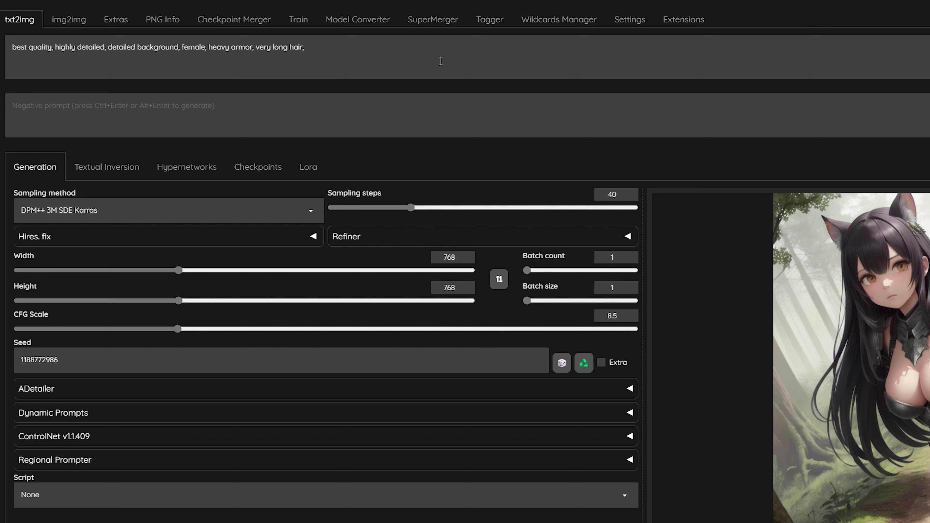
Append "curly hair, blue eyes, white dragon, forest, dark, misty" to the end of the positive prompt.
{"action": "type", "text": "curly hair, blue eyes, b"}
{"action": "key", "text": "BackSpace"}
{"action": "type", "text": "whil"}
{"action": "key", "text": "BackSpace"}
{"action": "type", "text": "te dragon, "}
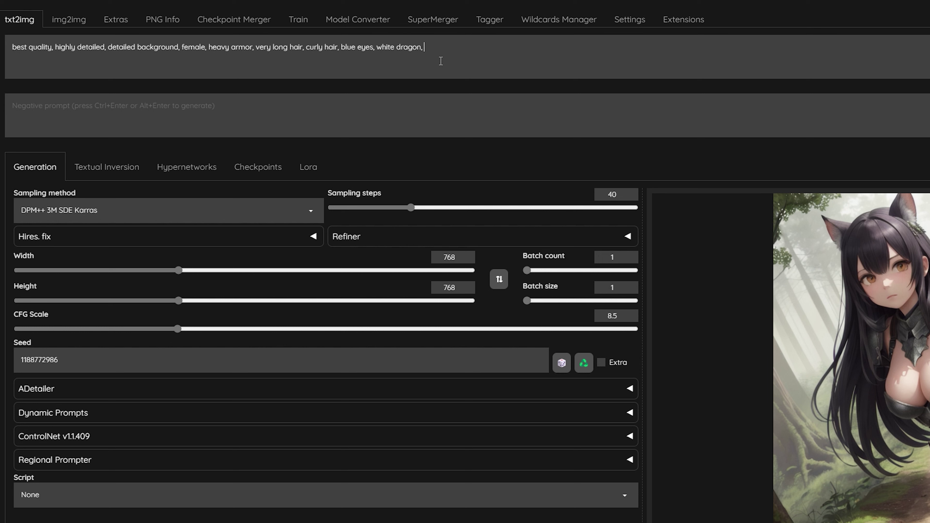
{"action": "type", "text": "forest, dark, misty"}
Try "shirt" as a negative prompt term and delete it again.
{"action": "left_click", "coordinate": [150, 133]}
{"action": "left_click", "coordinate": [506, 43]}
{"action": "left_click", "coordinate": [236, 119]}
{"action": "type", "text": "shirt"}
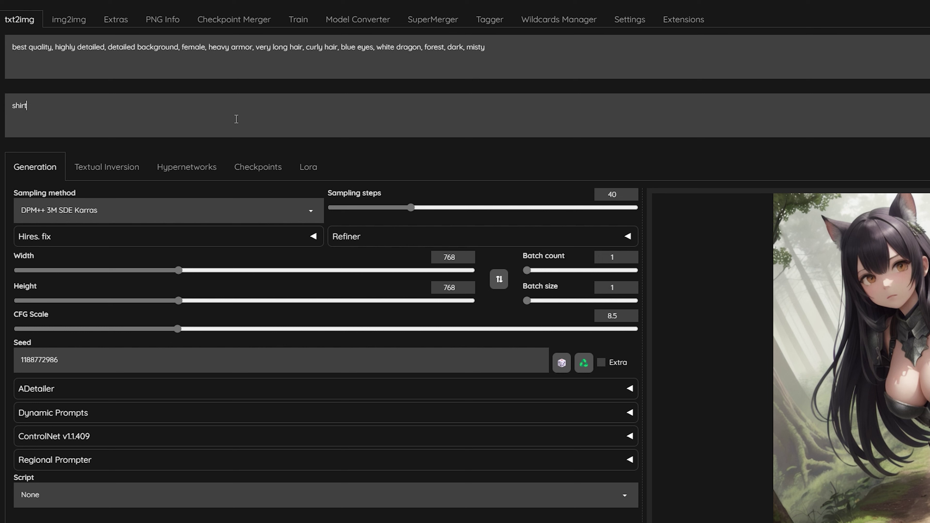
{"action": "key", "text": "BackSpace"}
{"action": "key", "text": "BackSpace"}
{"action": "key", "text": "BackSpace"}
{"action": "key", "text": "BackSpace"}
Enter "low quality, worst quality, text, logo, watermark, signature, username, link," as the negative prompt.
{"action": "type", "text": "low"}
{"action": "key", "text": "BackSpace"}
{"action": "key", "text": "BackSpace"}
{"action": "key", "text": "BackSpace"}
{"action": "key", "text": "BackSpace"}
{"action": "type", "text": "low quality,"}
{"action": "type", "text": "worst quality,"}
{"action": "type", "text": "text"}
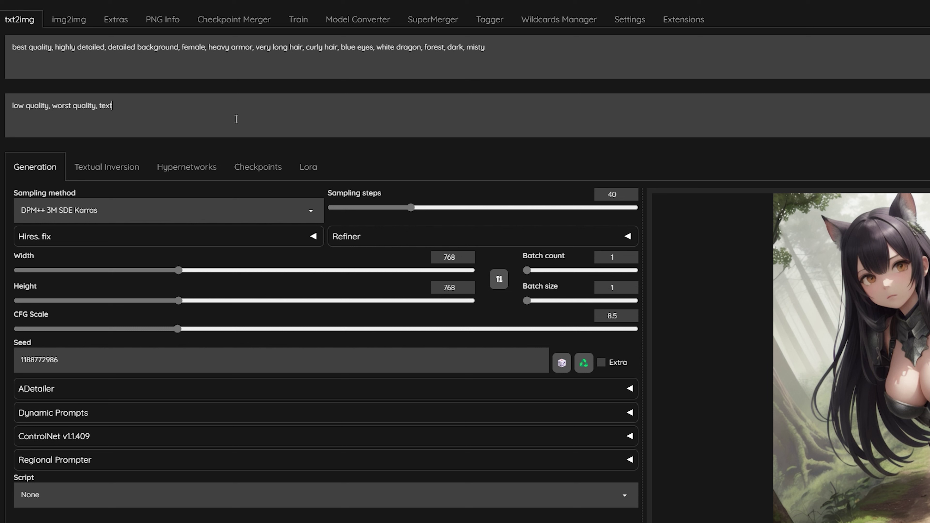
{"action": "type", "text": ", logo,"}
{"action": "key", "text": "BackSpace"}
{"action": "type", "text": "watermark, signature"}
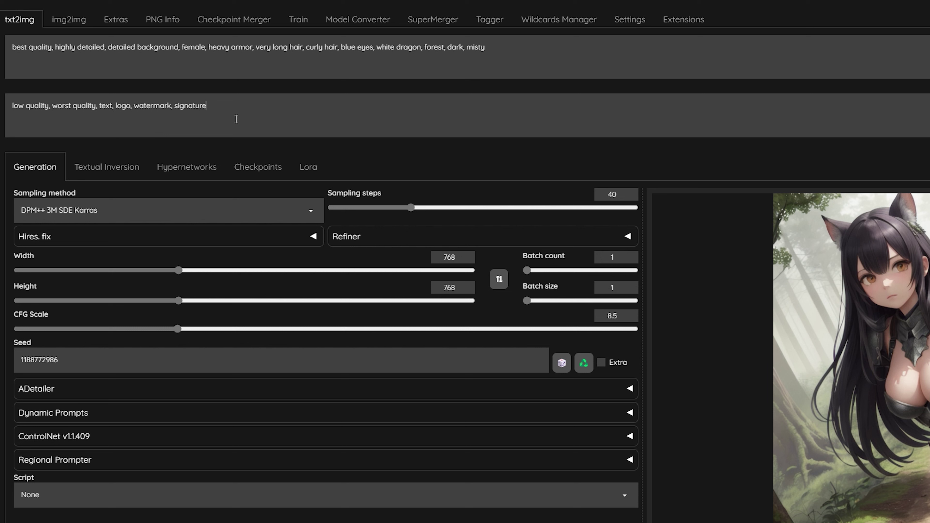
{"action": "type", "text": ", username, link,"}
{"action": "left_click", "coordinate": [576, 59]}
{"action": "left_click", "coordinate": [515, 122]}
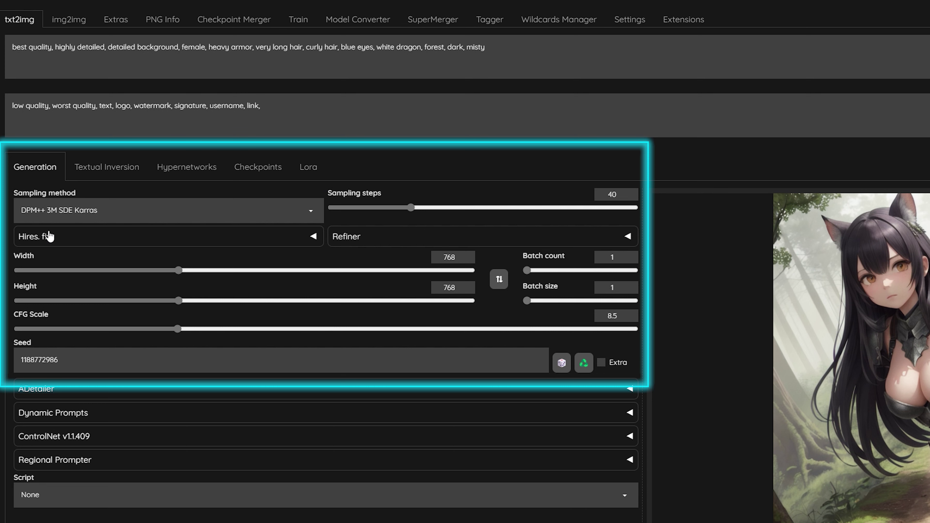
Choose DPM++ 3M SDE Karras as the sampling method and review the other available samplers.
{"action": "left_click", "coordinate": [144, 211]}
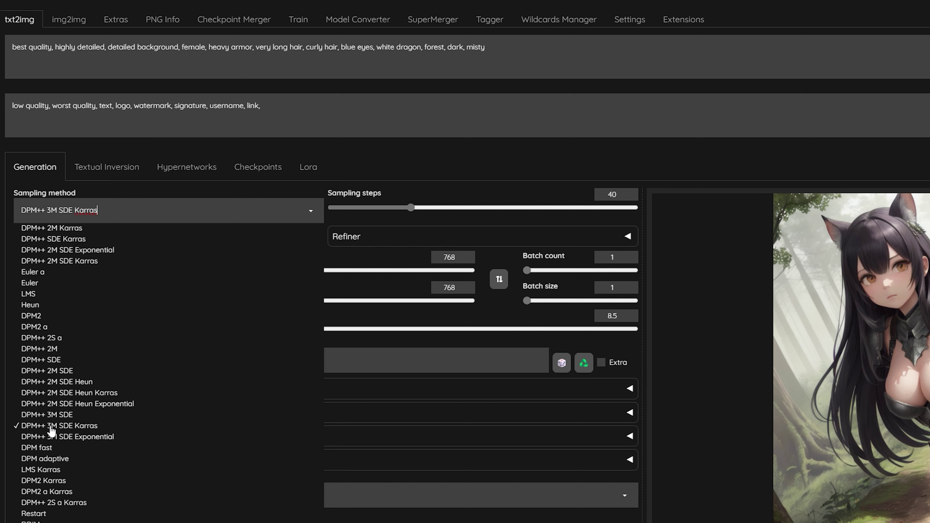
{"action": "left_click", "coordinate": [87, 429]}
{"action": "left_click", "coordinate": [103, 216]}
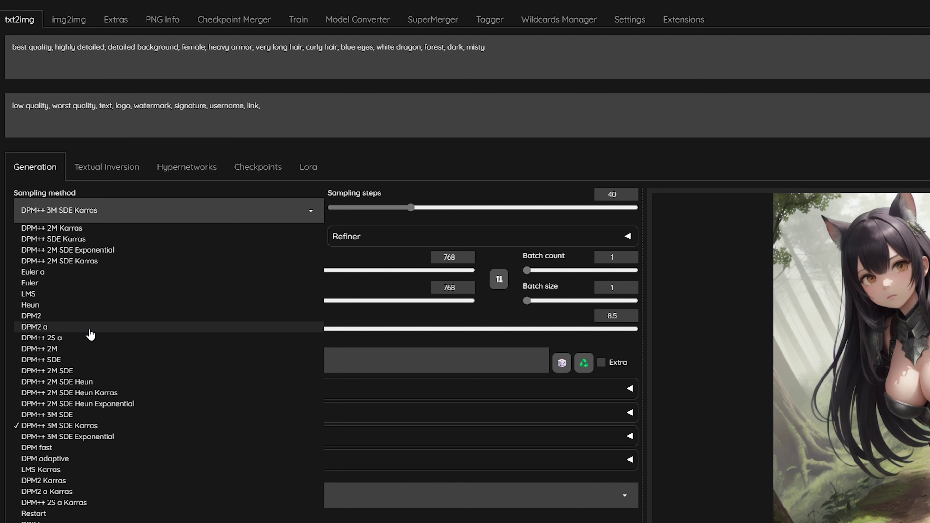
{"action": "key", "text": "Escape"}
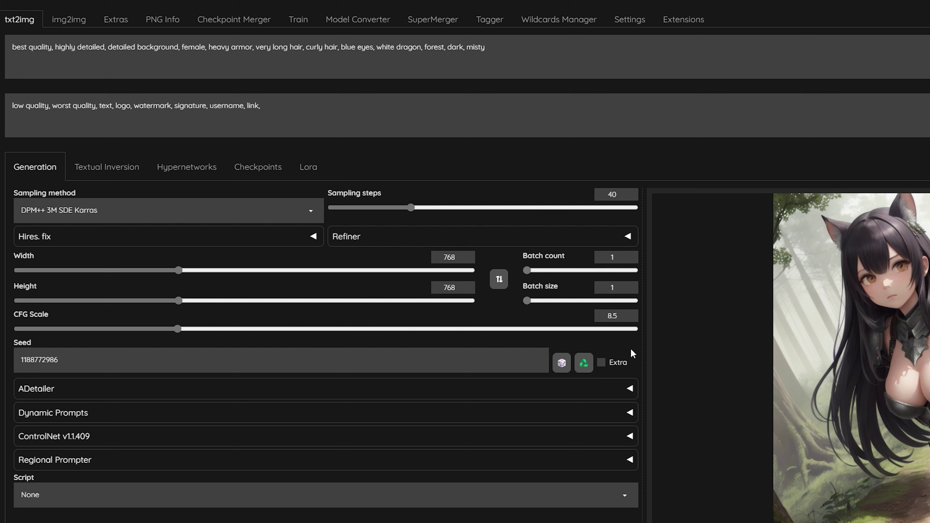
{"action": "left_click", "coordinate": [216, 210]}
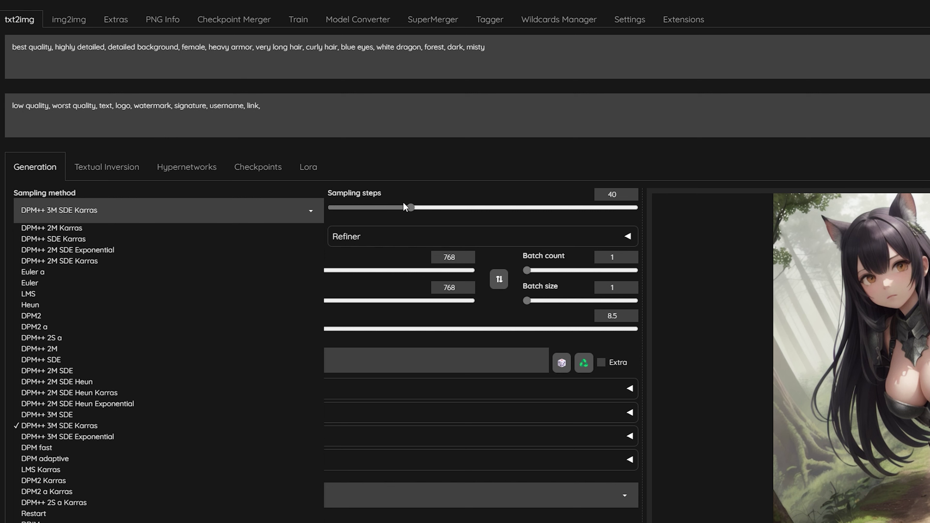
{"action": "left_click", "coordinate": [388, 194]}
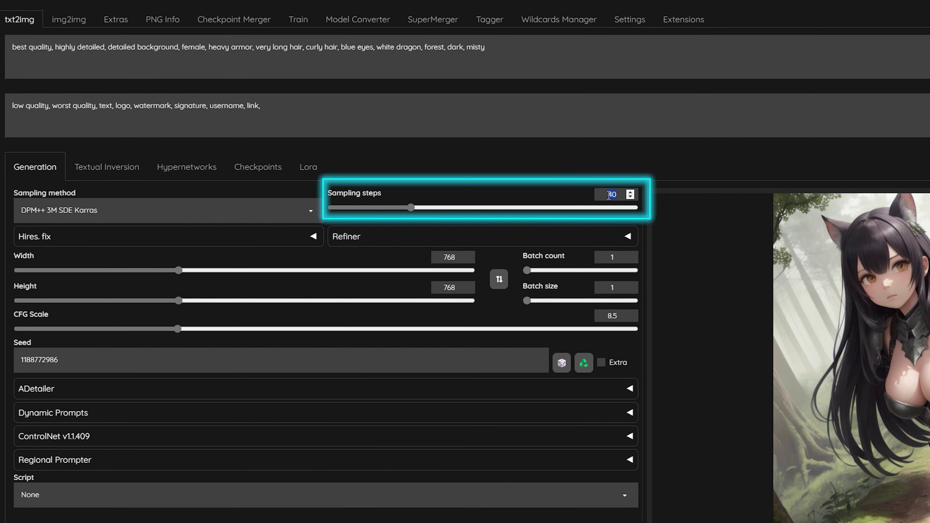
Set the sampling steps to 34.
{"action": "double_click", "coordinate": [605, 193]}
{"action": "type", "text": "75"}
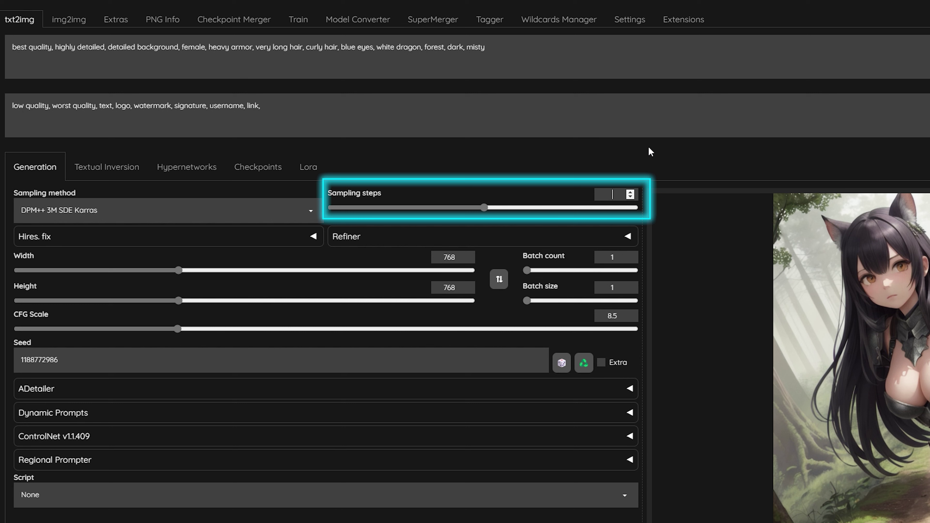
{"action": "type", "text": "34"}
{"action": "left_click", "coordinate": [562, 183]}
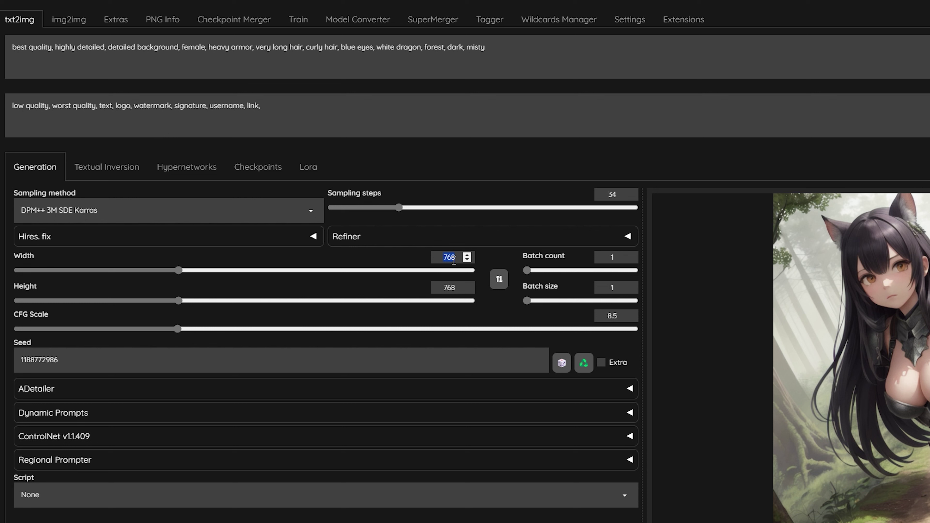
{"action": "left_click", "coordinate": [444, 287]}
{"action": "left_click", "coordinate": [444, 257]}
{"action": "double_click", "coordinate": [449, 255]}
{"action": "left_click", "coordinate": [452, 287]}
{"action": "left_click", "coordinate": [650, 166]}
{"action": "left_click_drag", "start_coordinate": [620, 197], "coordinate": [603, 192]}
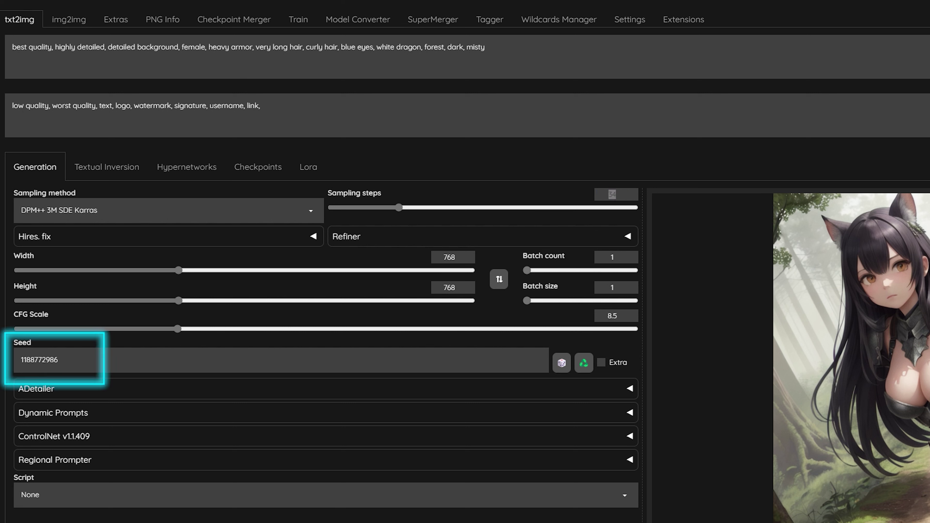
Replace the seed with the copied seed value and generate the image.
{"action": "left_click", "coordinate": [135, 360]}
{"action": "key", "text": "ctrl+a"}
{"action": "key", "text": "ctrl+v"}
{"action": "left_click", "coordinate": [34, 360]}
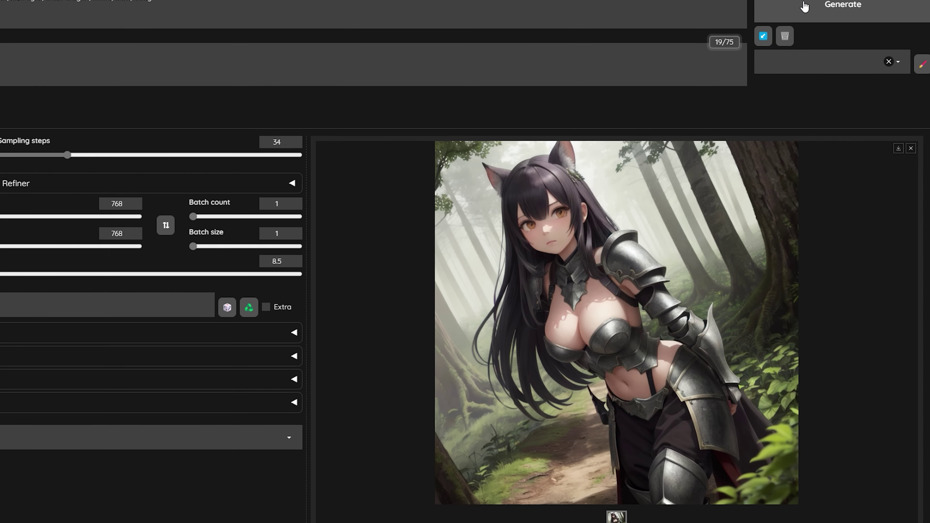
{"action": "left_click", "coordinate": [803, 8]}
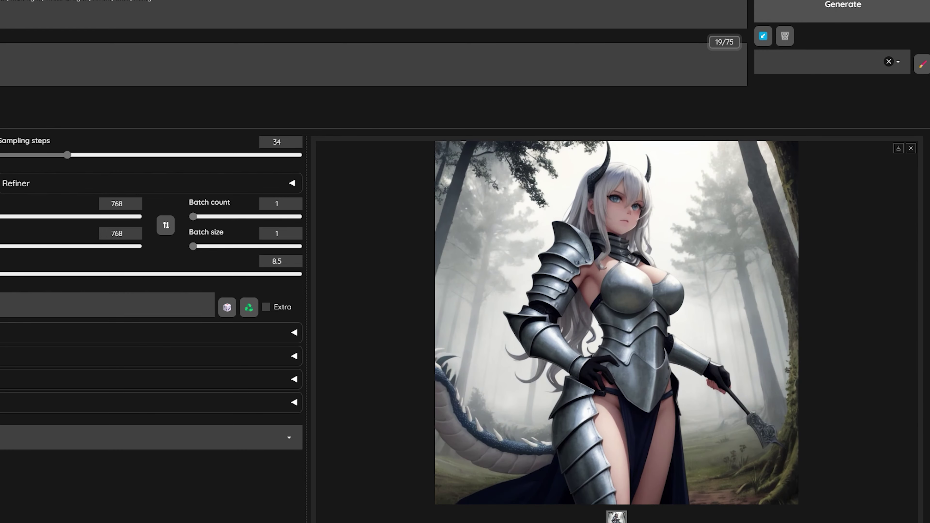
Set the sampling steps to 2.
{"action": "left_click_drag", "start_coordinate": [287, 143], "coordinate": [257, 141]}
{"action": "type", "text": "2"}
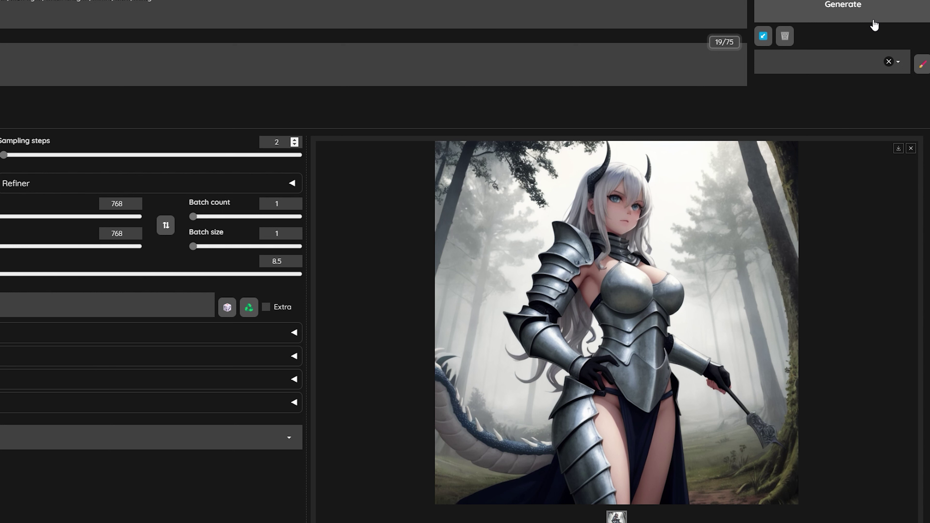
Generate the image with 2 sampling steps and again with 5.
{"action": "left_click", "coordinate": [866, 11]}
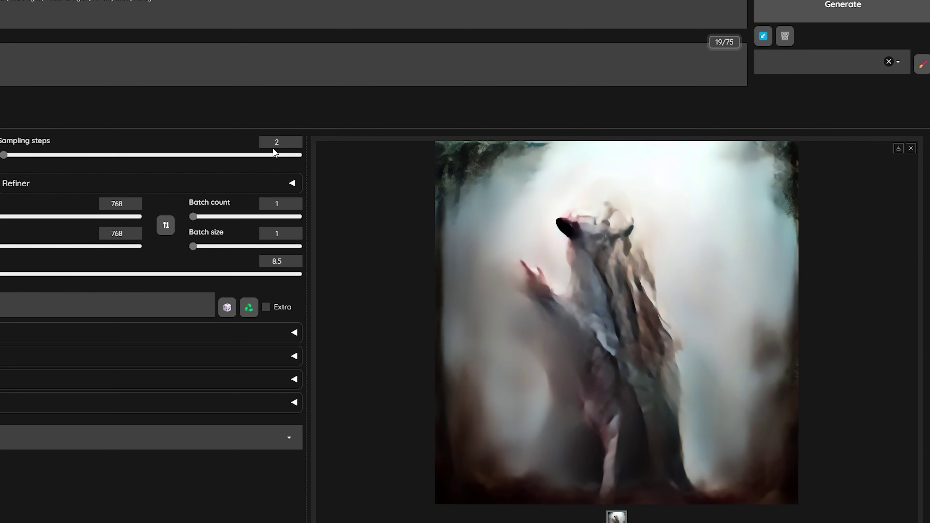
{"action": "double_click", "coordinate": [277, 143]}
{"action": "type", "text": "5"}
{"action": "left_click", "coordinate": [819, 11]}
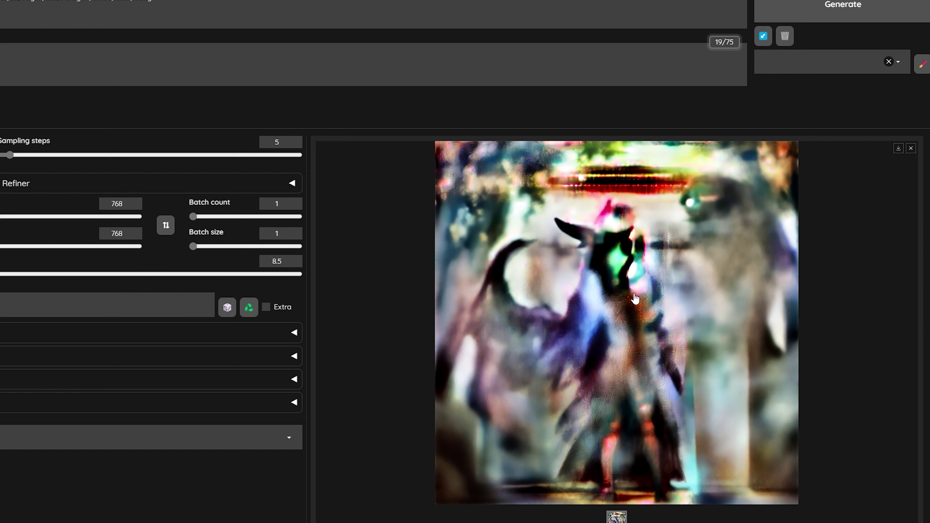
Set the sampling steps to 10 and generate the image.
{"action": "double_click", "coordinate": [266, 140]}
{"action": "type", "text": "10"}
{"action": "left_click", "coordinate": [758, 6]}
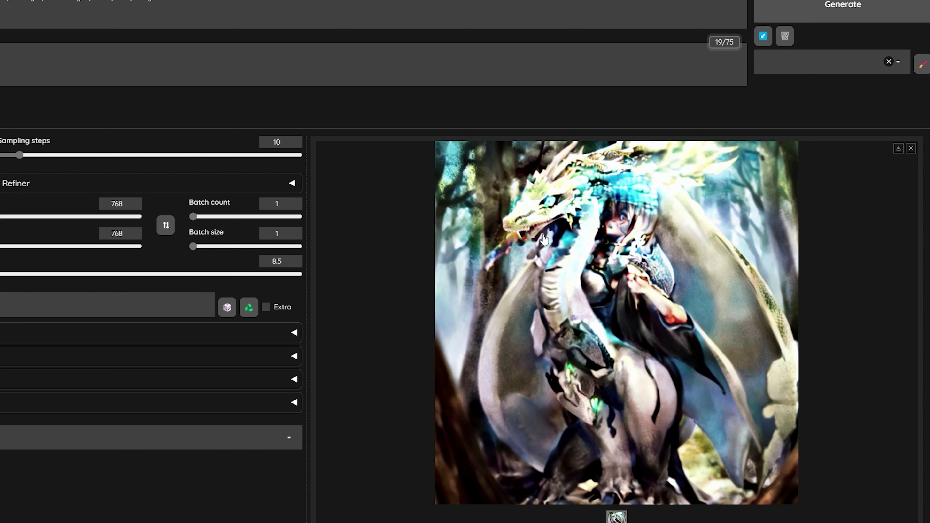
Raise the sampling steps to 20 and generate the image with the same seed.
{"action": "left_click", "coordinate": [295, 140]}
{"action": "key", "text": "BackSpace"}
{"action": "key", "text": "BackSpace"}
{"action": "type", "text": "20"}
{"action": "left_click", "coordinate": [794, 7]}
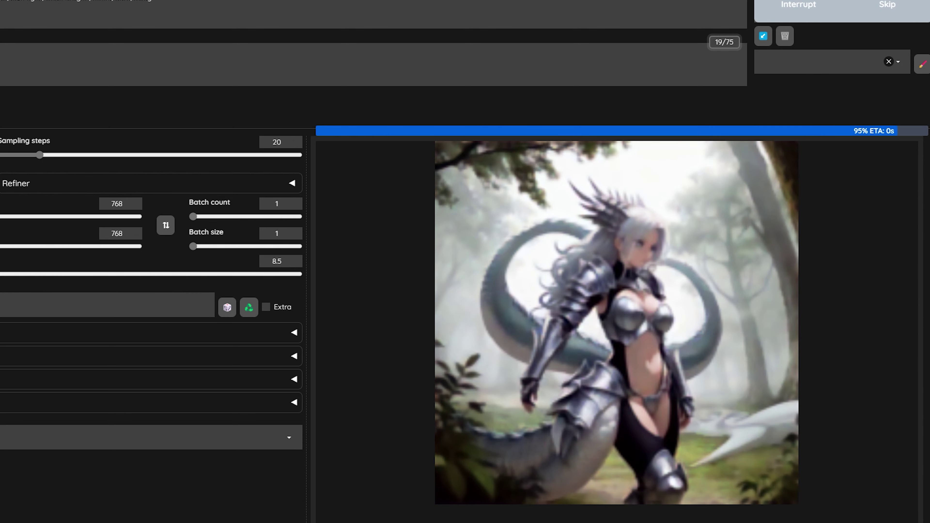
Generate the image with 28 sampling steps and view the result enlarged.
{"action": "double_click", "coordinate": [276, 142]}
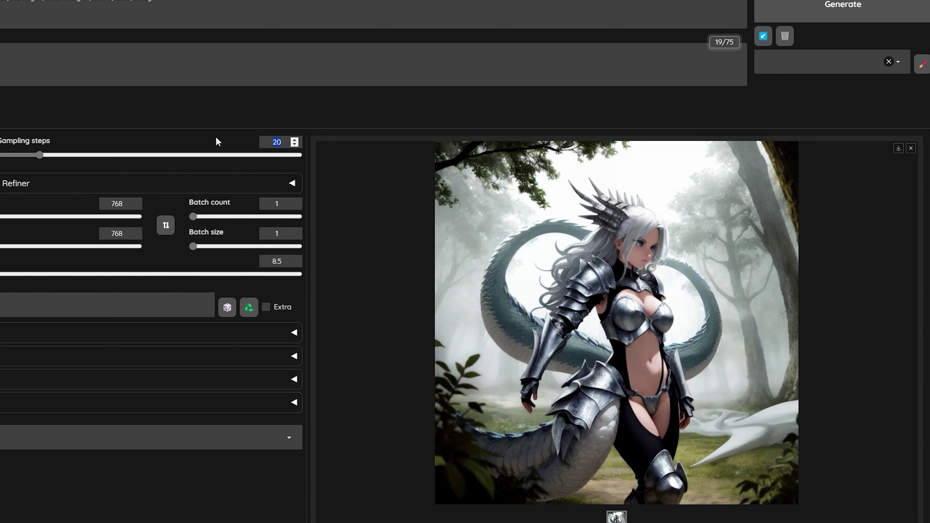
{"action": "type", "text": "34"}
{"action": "key", "text": "BackSpace"}
{"action": "key", "text": "BackSpace"}
{"action": "type", "text": "28"}
{"action": "left_click", "coordinate": [796, 16]}
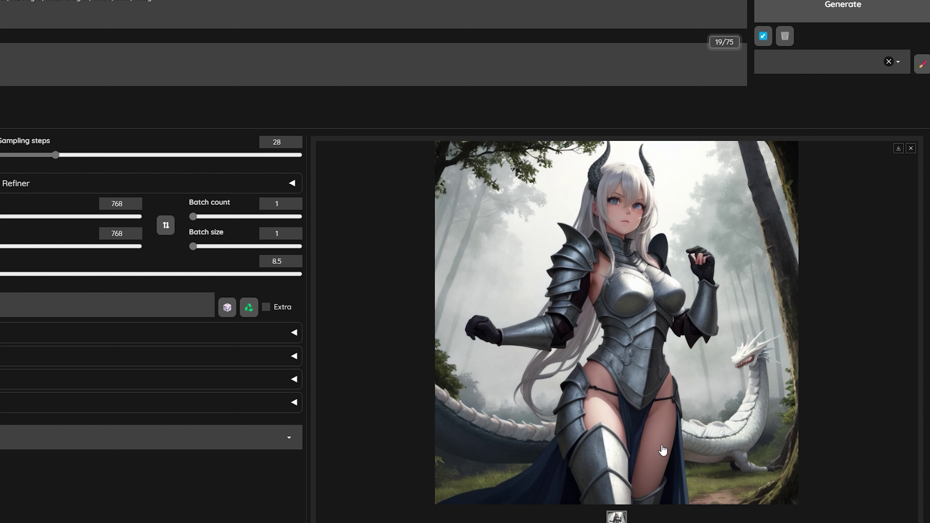
{"action": "left_click", "coordinate": [641, 244]}
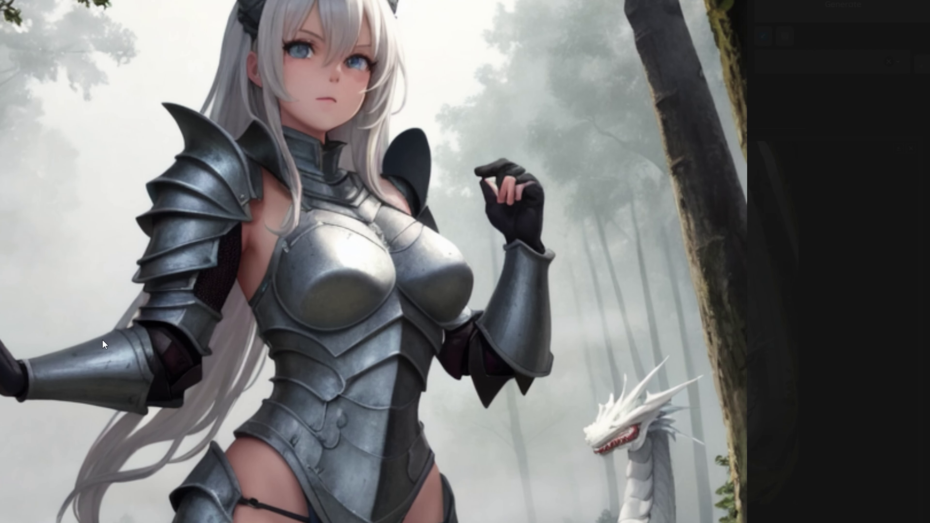
{"action": "left_click", "coordinate": [874, 271]}
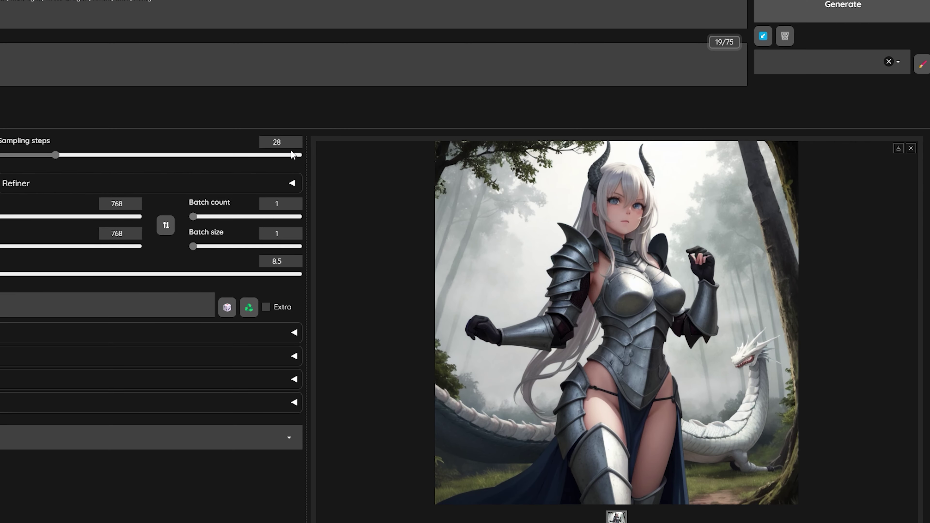
Set the sampling steps to 34 and generate the image.
{"action": "left_click", "coordinate": [284, 142]}
{"action": "key", "text": "BackSpace"}
{"action": "key", "text": "BackSpace"}
{"action": "type", "text": "34"}
{"action": "left_click", "coordinate": [800, 18]}
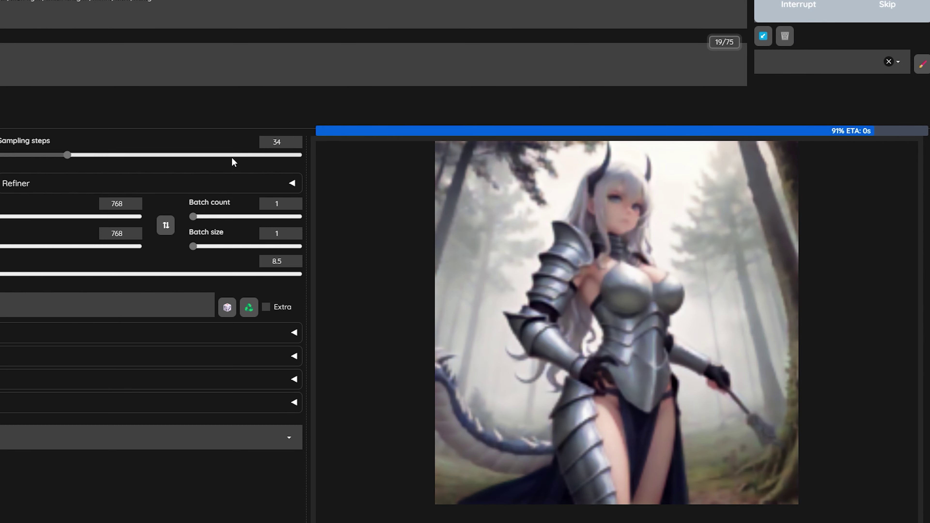
Set the sampling steps to 40 and generate the image.
{"action": "double_click", "coordinate": [277, 142]}
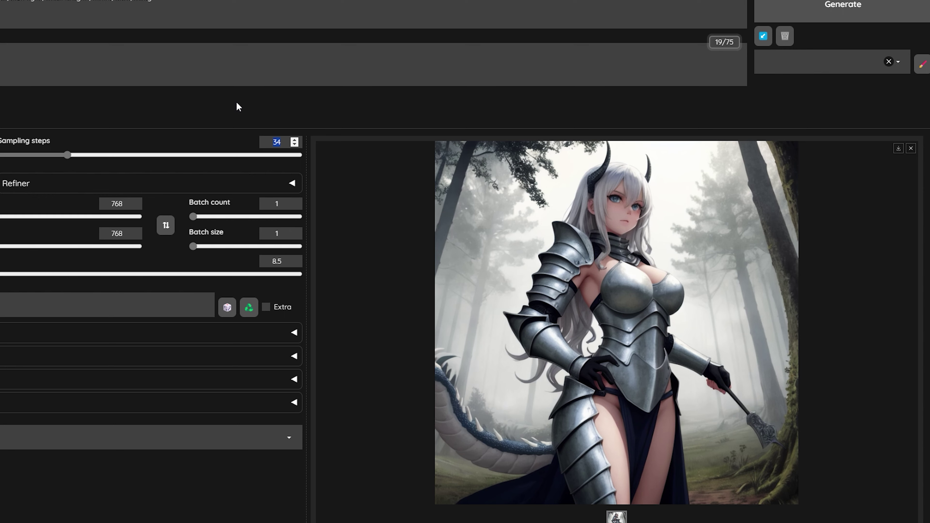
{"action": "type", "text": "40"}
{"action": "key", "text": "ctrl+Return"}
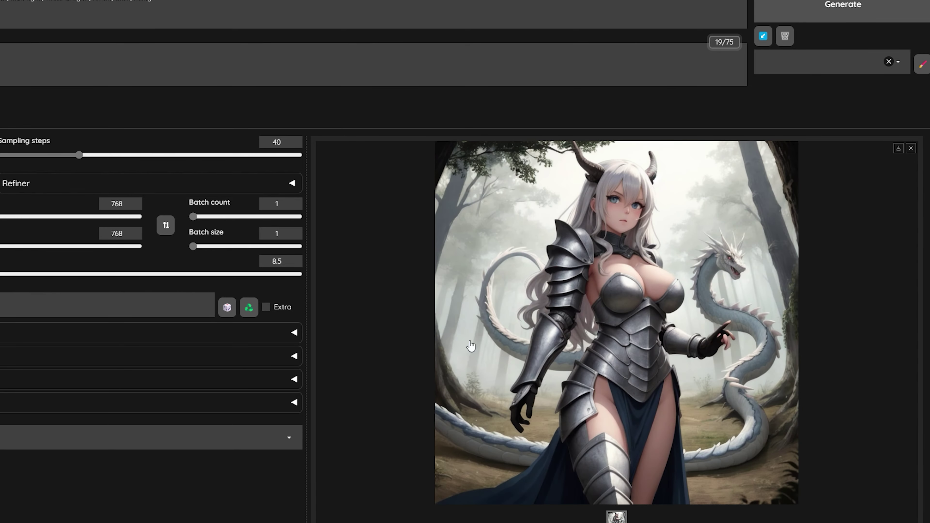
Set the sampling steps to 48 and generate the image.
{"action": "double_click", "coordinate": [285, 142]}
{"action": "type", "text": "4"}
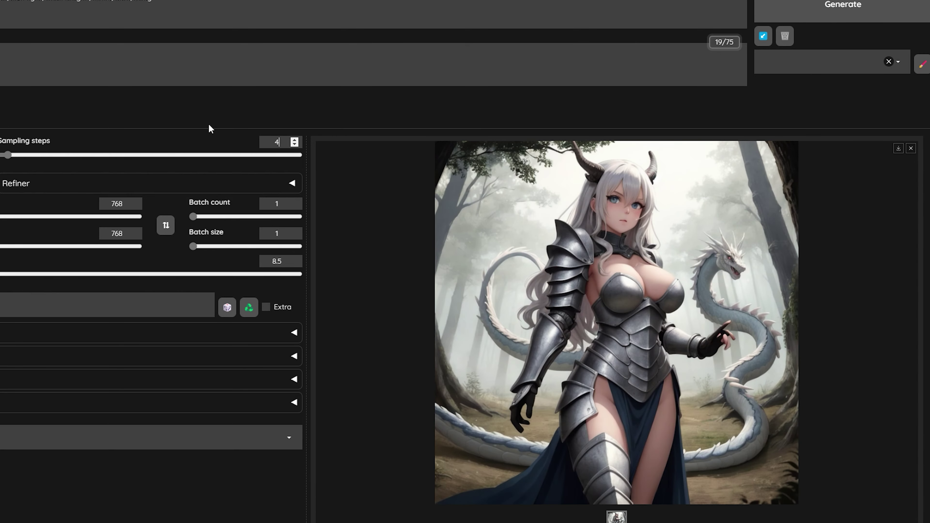
{"action": "type", "text": "8"}
{"action": "left_click", "coordinate": [804, 14]}
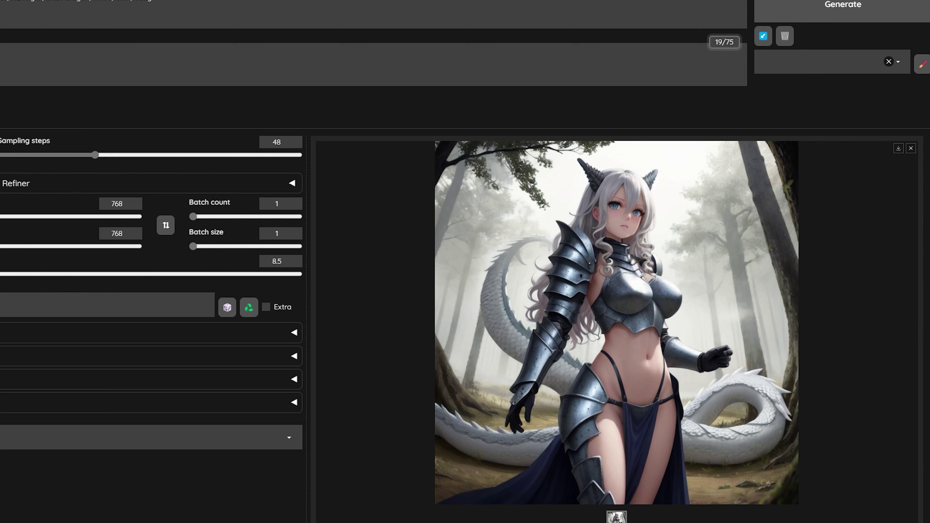
Open the 2-step image from the _img output folder and page through the results up to the 28-step image.
{"action": "key", "text": "alt+Tab"}
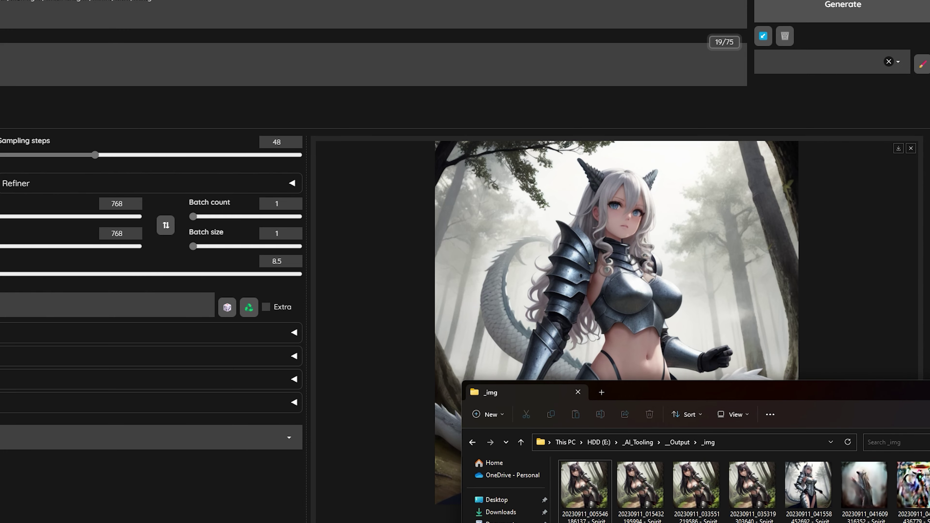
{"action": "double_click", "coordinate": [864, 485]}
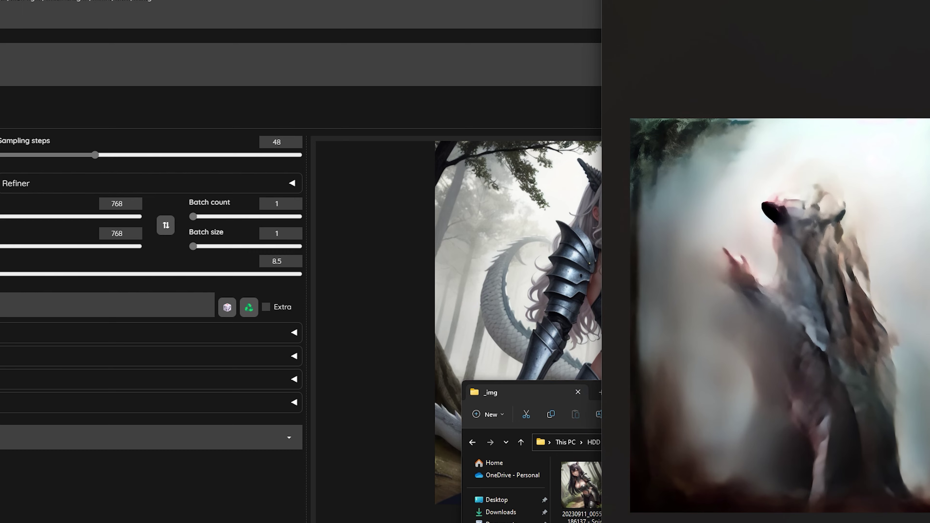
{"action": "key", "text": "super+Left"}
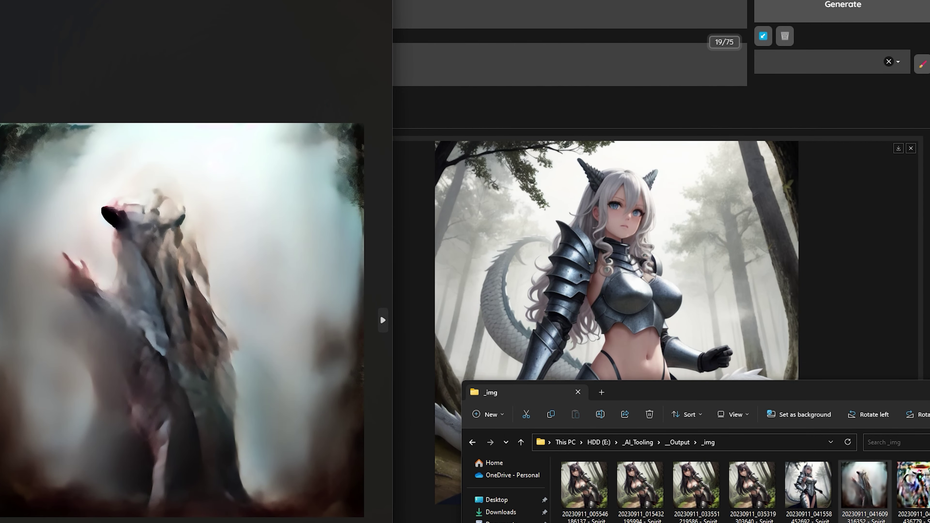
{"action": "key", "text": "Right"}
{"action": "key", "text": "Right"}
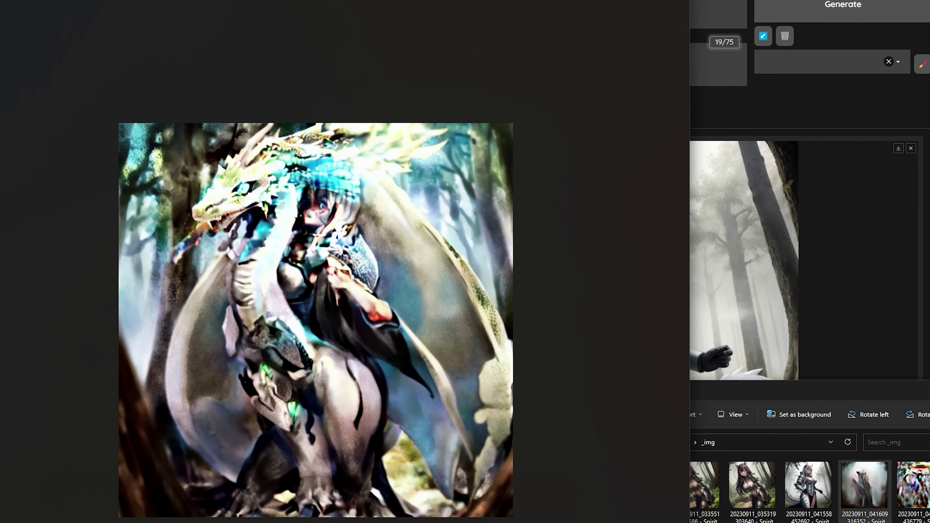
{"action": "key", "text": "Left"}
{"action": "key", "text": "Left"}
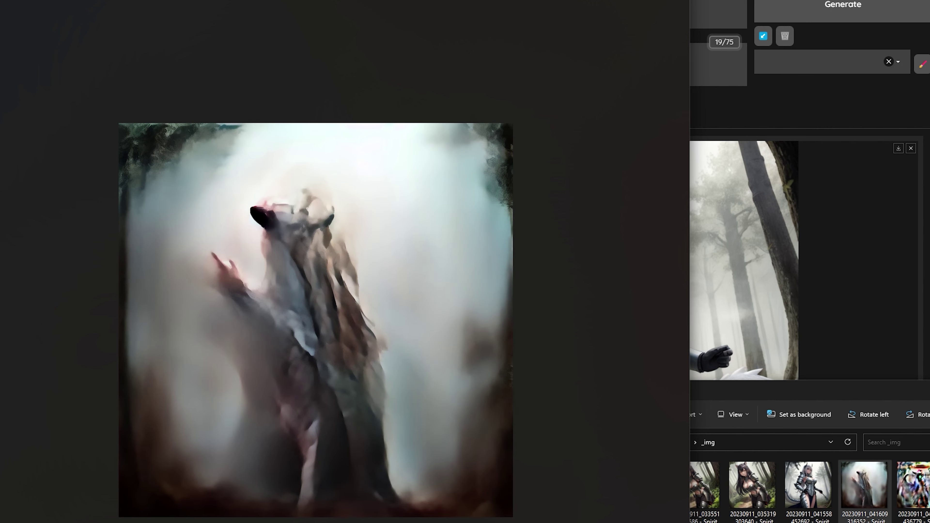
{"action": "key", "text": "Right"}
{"action": "key", "text": "Right"}
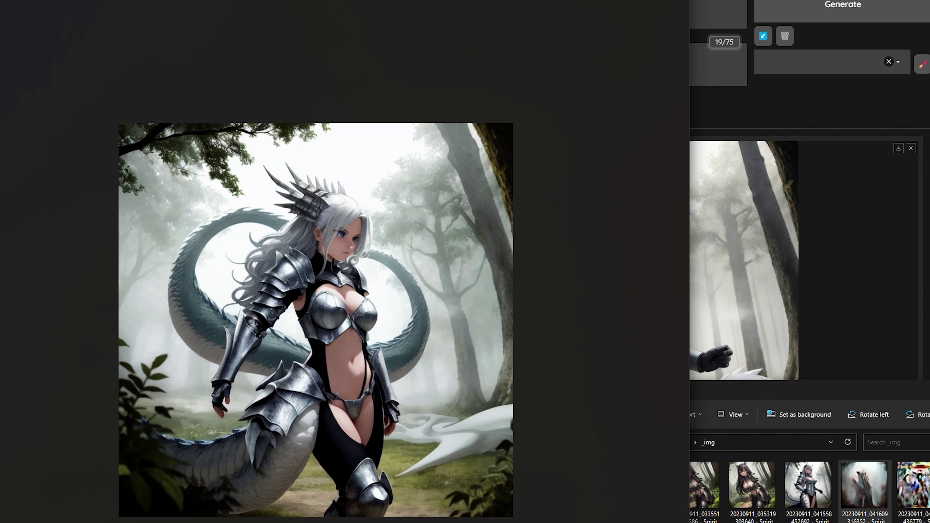
{"action": "key", "text": "Right"}
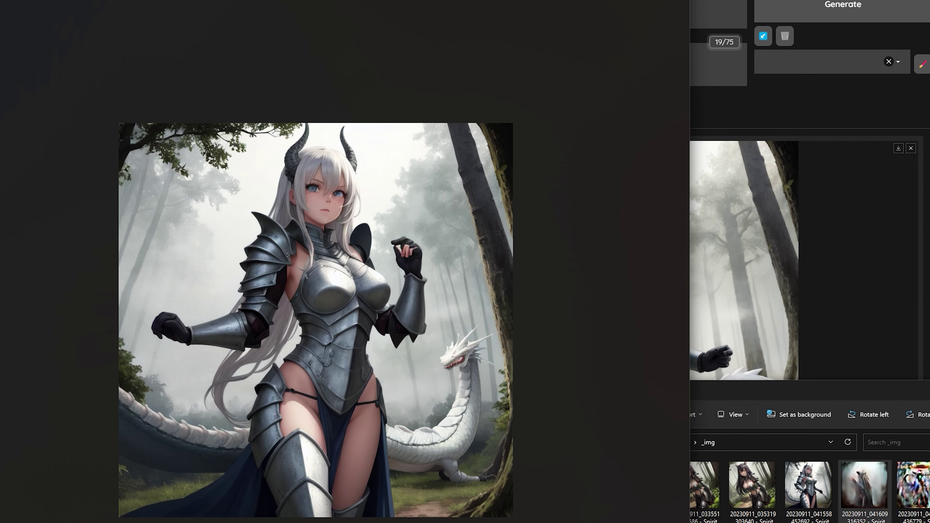
Compare the 28-step and 34-step images by switching back and forth between them in the image viewer.
{"action": "key", "text": "Right"}
{"action": "key", "text": "Left"}
{"action": "key", "text": "Right"}
{"action": "key", "text": "Left"}
{"action": "key", "text": "Right"}
{"action": "key", "text": "Left"}
{"action": "key", "text": "Right"}
{"action": "key", "text": "Left"}
{"action": "key", "text": "Right"}
{"action": "key", "text": "Left"}
{"action": "key", "text": "Right"}
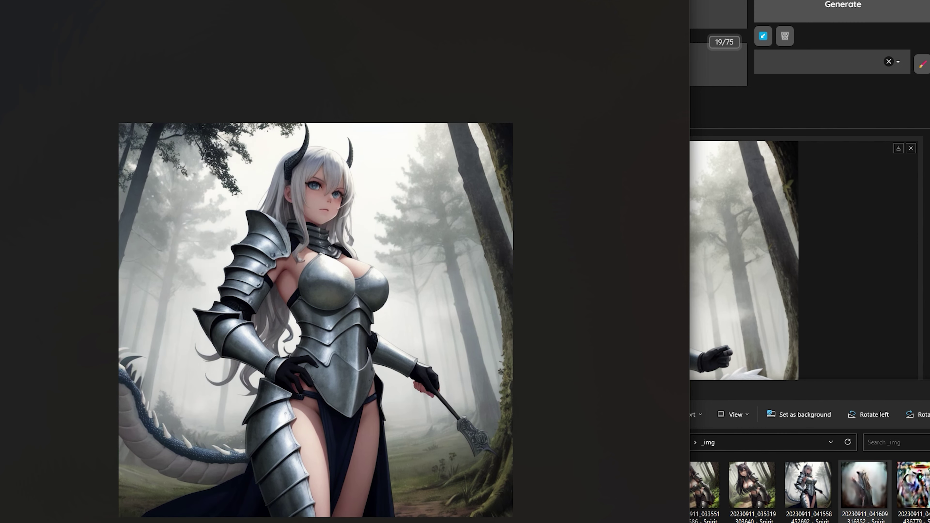
{"action": "key", "text": "Left"}
{"action": "key", "text": "Right"}
{"action": "key", "text": "Left"}
{"action": "key", "text": "Right"}
{"action": "key", "text": "Left"}
{"action": "key", "text": "Right"}
{"action": "key", "text": "Left"}
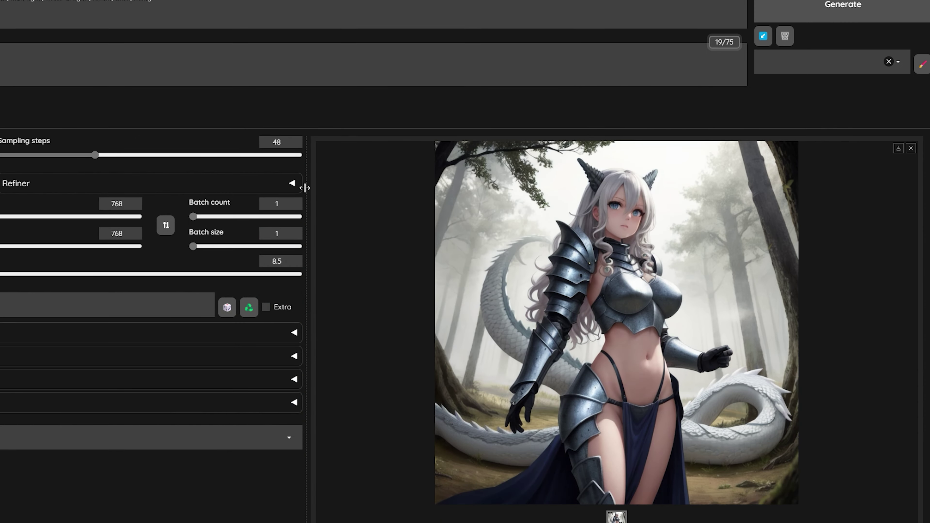
Return the sampling steps to 34 and regenerate the image.
{"action": "type", "text": "34"}
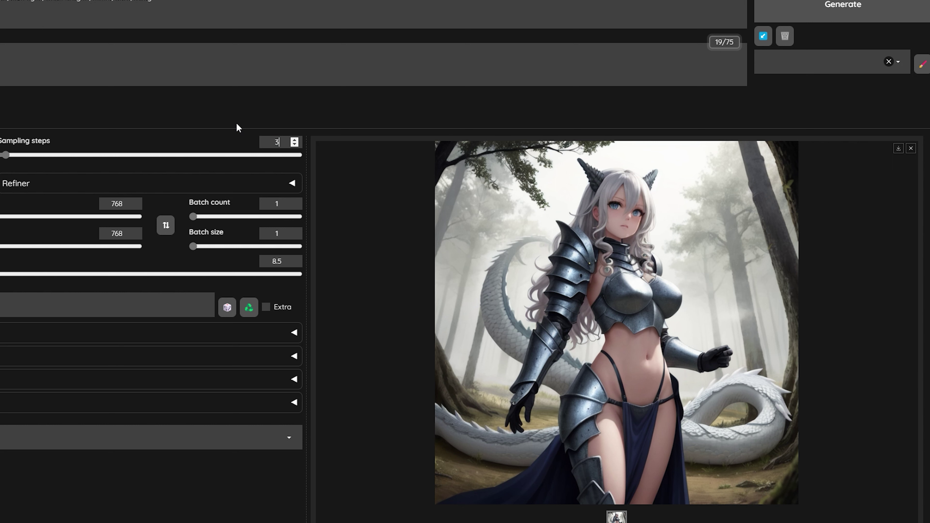
{"action": "left_click", "coordinate": [831, 5]}
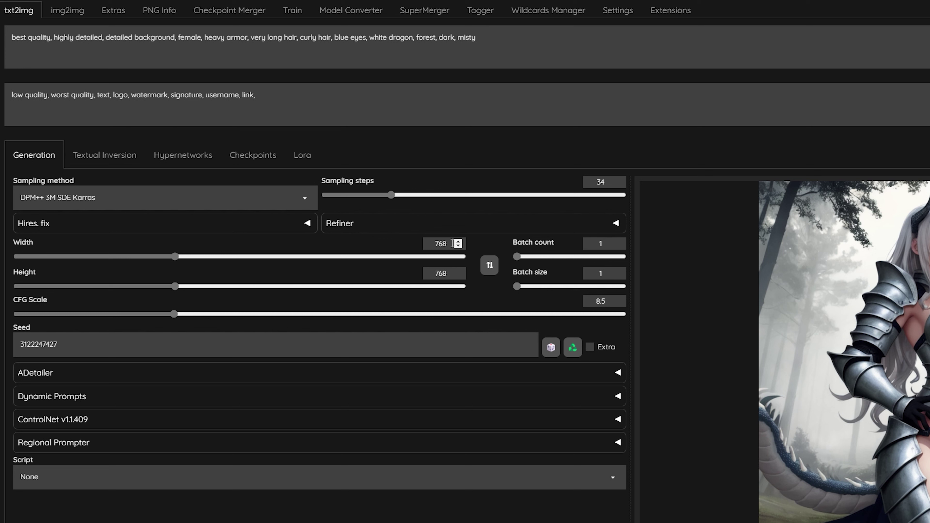
Set both the image width and height to 1024 and generate the image.
{"action": "key", "text": "Up"}
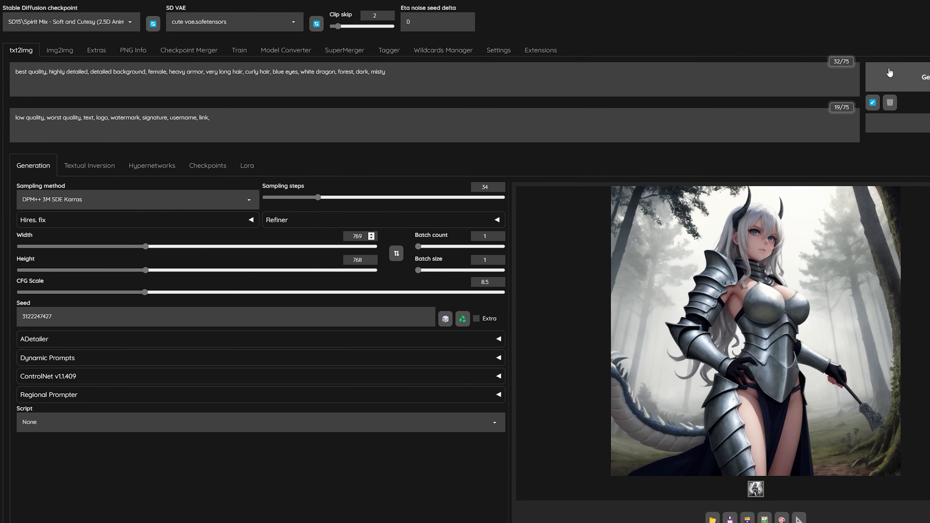
{"action": "left_click", "coordinate": [890, 72]}
{"action": "left_click", "coordinate": [366, 241]}
{"action": "left_click_drag", "start_coordinate": [366, 242], "coordinate": [360, 237]}
{"action": "key", "text": "BackSpace"}
{"action": "key", "text": "BackSpace"}
{"action": "key", "text": "BackSpace"}
{"action": "type", "text": "1024"}
{"action": "double_click", "coordinate": [359, 260]}
{"action": "type", "text": "1024"}
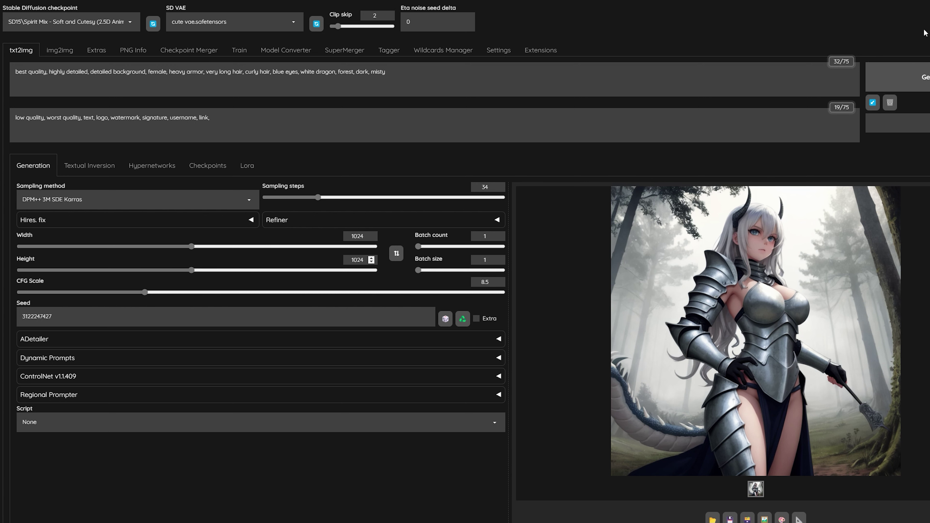
{"action": "key", "text": "ctrl+Return"}
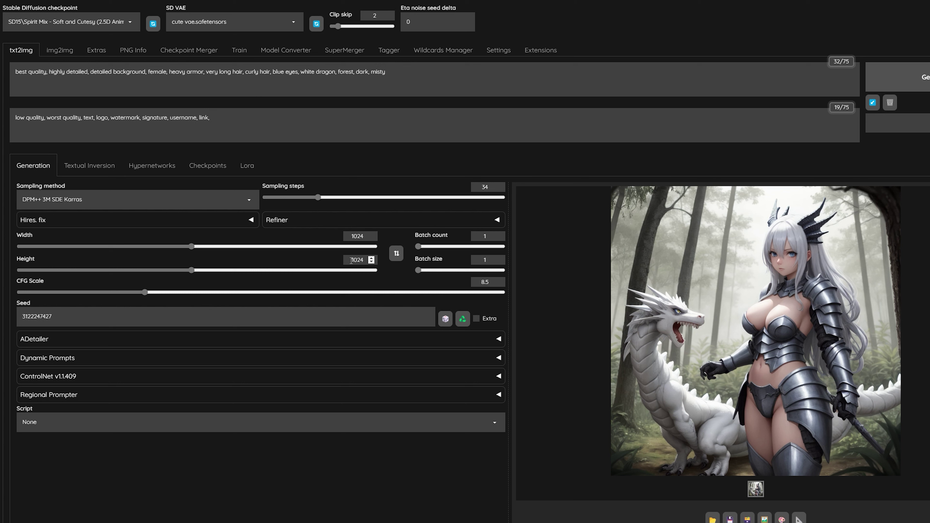
Open the newly generated 1024 x 1024 image from the _img output folder to examine it.
{"action": "key", "text": "alt+Tab"}
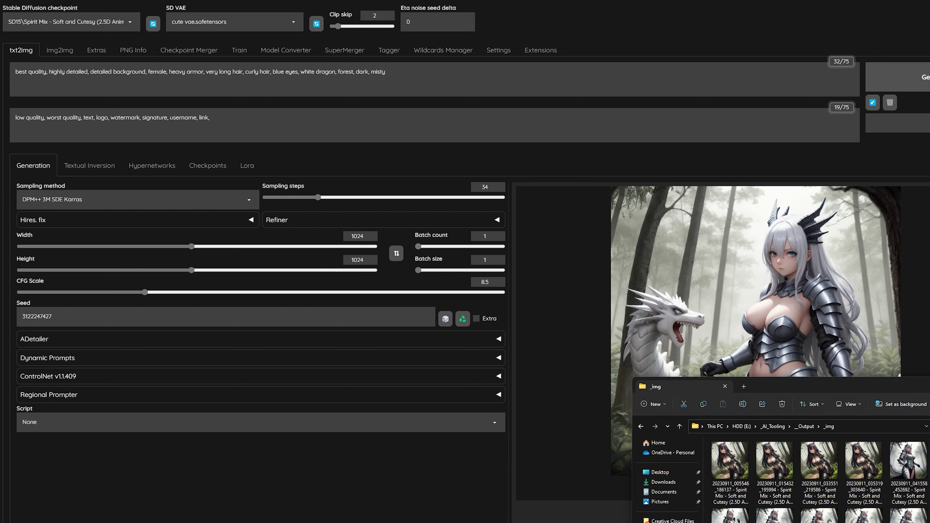
{"action": "double_click", "coordinate": [909, 517]}
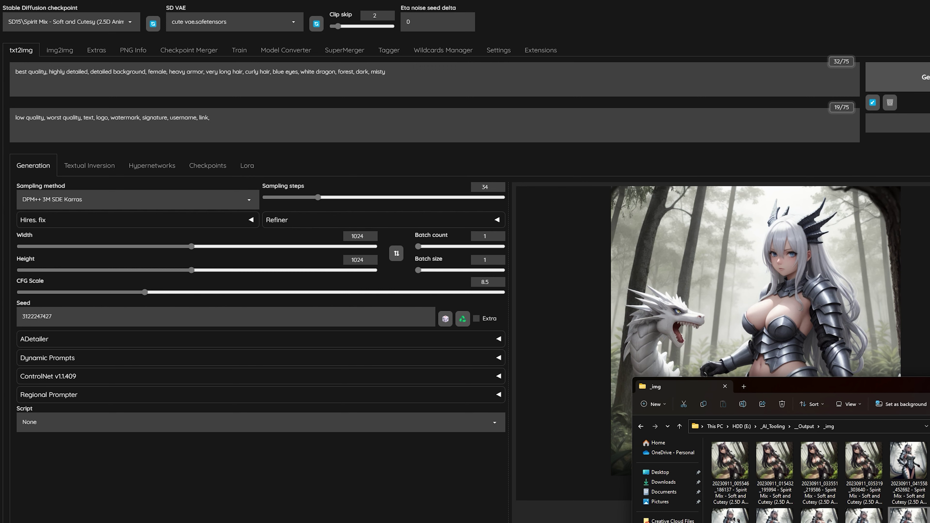
{"action": "left_click_drag", "start_coordinate": [757, 369], "coordinate": [773, 382]}
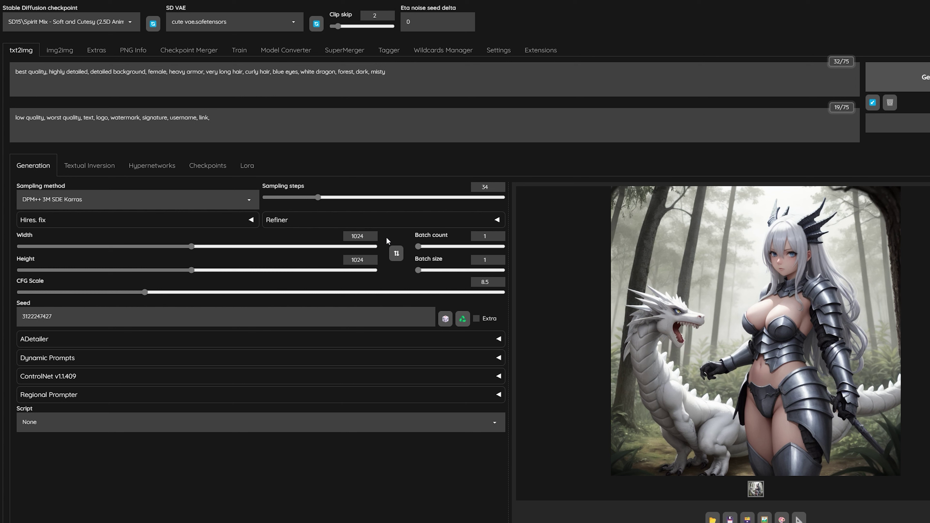
Set the image width to 512 and the height to 768.
{"action": "double_click", "coordinate": [355, 236]}
{"action": "type", "text": "512"}
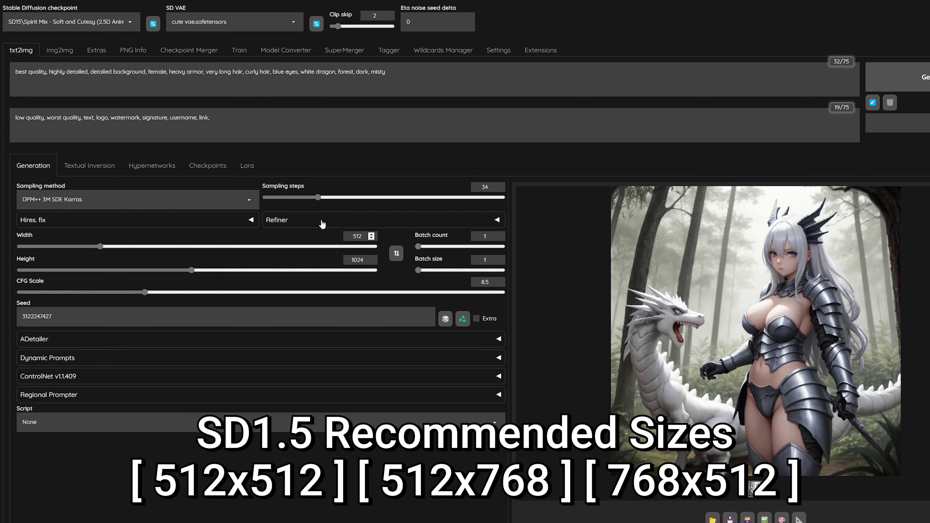
{"action": "left_click", "coordinate": [355, 260]}
{"action": "type", "text": "768"}
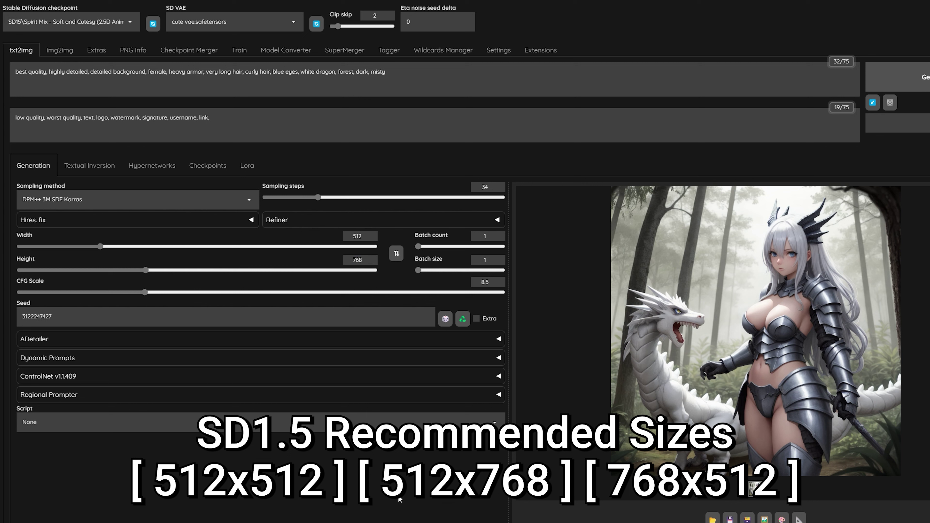
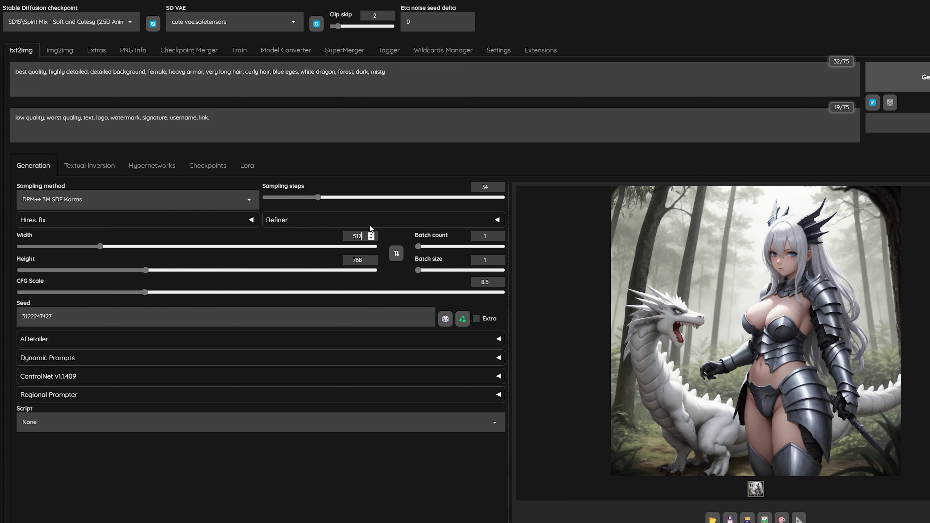
Swap the width and height to get a 768 x 512 landscape format and generate the image.
{"action": "double_click", "coordinate": [360, 261]}
{"action": "key", "text": "ctrl+c"}
{"action": "left_click", "coordinate": [397, 254]}
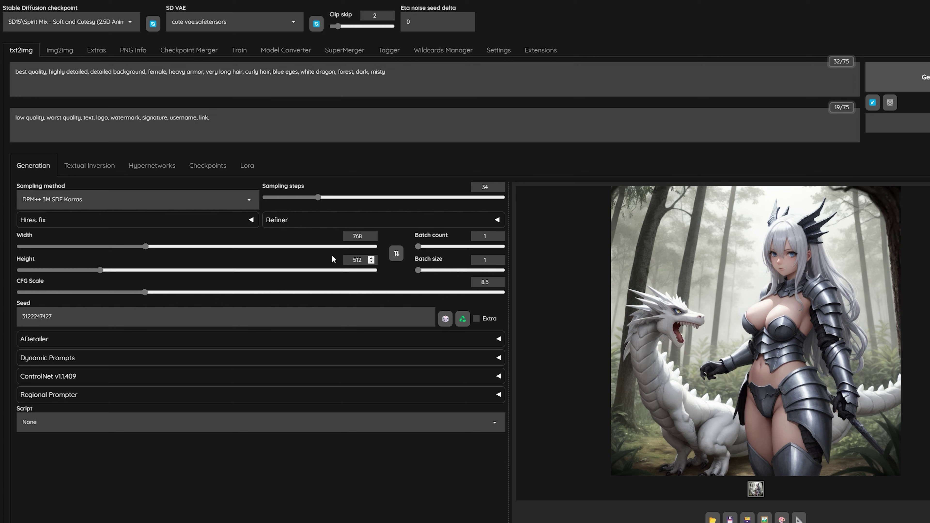
{"action": "left_click", "coordinate": [348, 235]}
{"action": "left_click", "coordinate": [877, 78]}
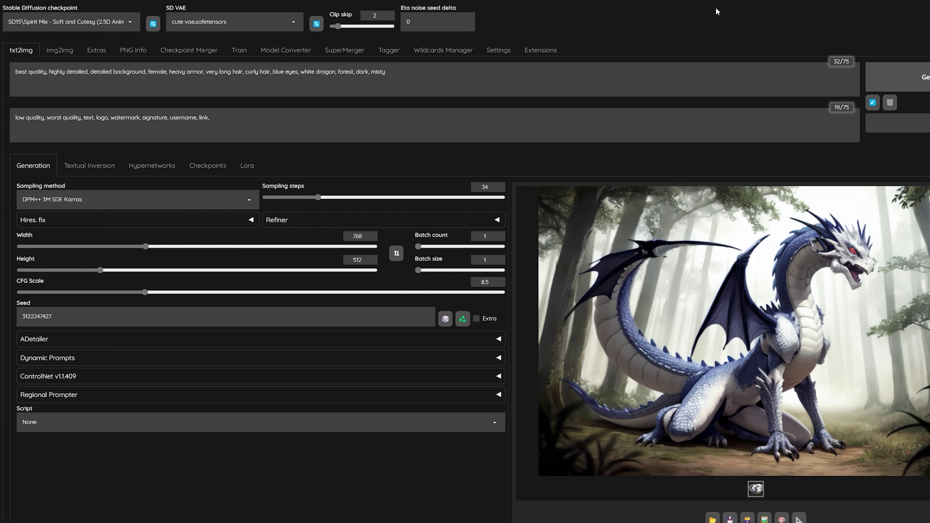
Change the image size to 1024 x 1024 and generate a new image.
{"action": "double_click", "coordinate": [358, 238]}
{"action": "key", "text": "ctrl+v"}
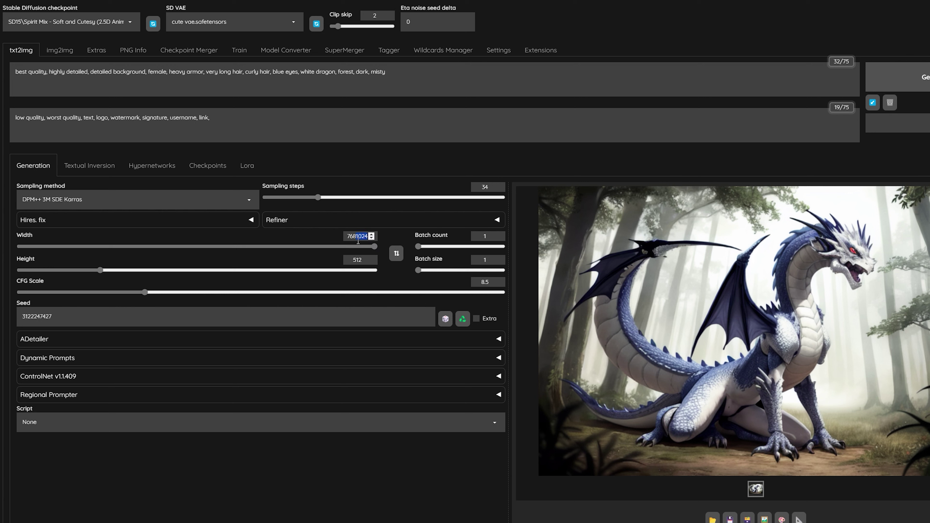
{"action": "type", "text": "1024"}
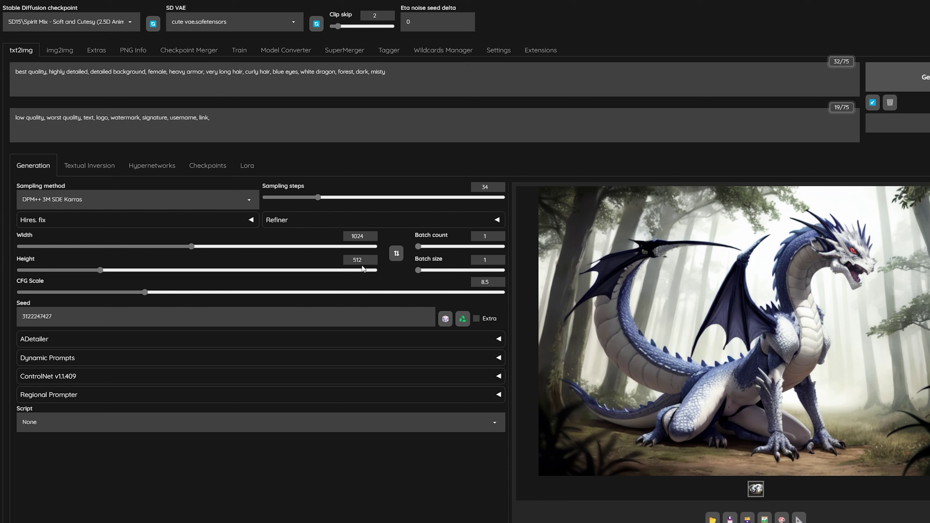
{"action": "double_click", "coordinate": [350, 258]}
{"action": "type", "text": "12"}
{"action": "type", "text": "24"}
{"action": "left_click", "coordinate": [903, 85]}
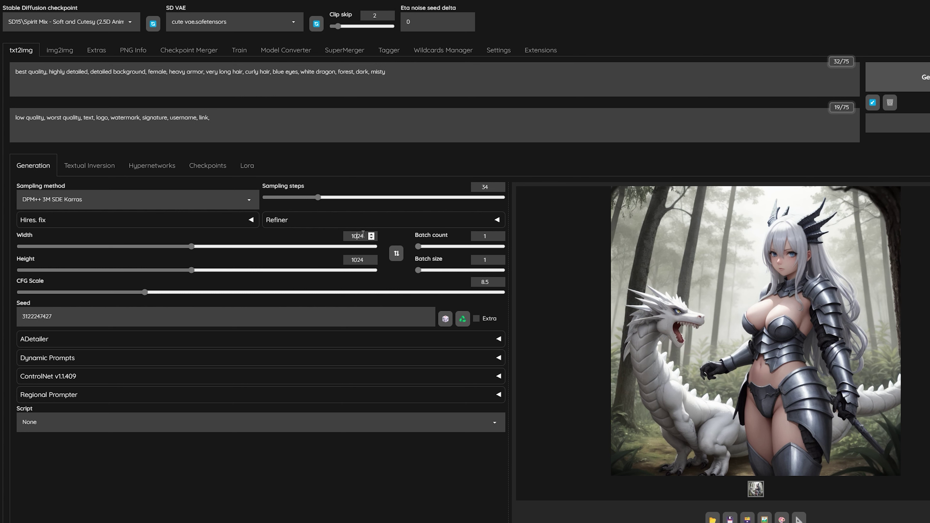
Set the image height to 1200 and generate the image.
{"action": "double_click", "coordinate": [359, 260]}
{"action": "type", "text": "1200"}
{"action": "left_click", "coordinate": [894, 79]}
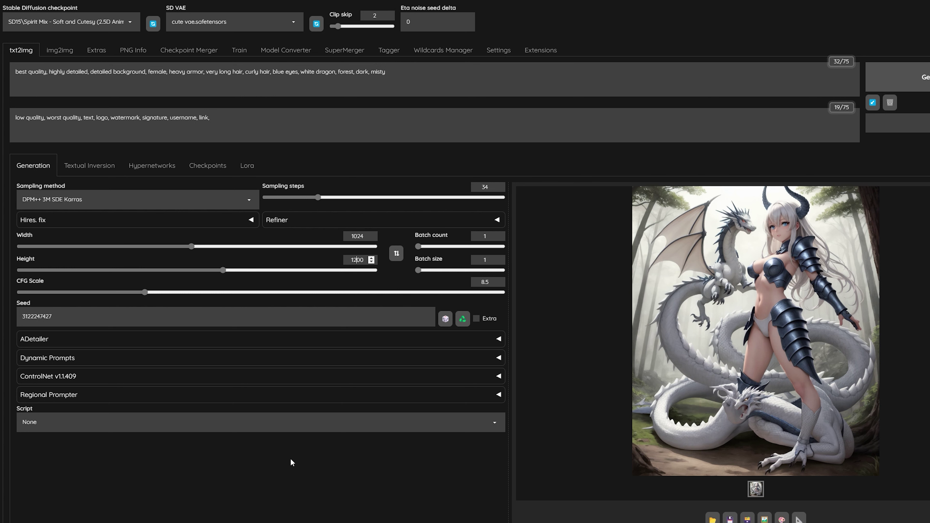
Set the image height to 1400, generate the image and examine the result enlarged.
{"action": "key", "text": "BackSpace"}
{"action": "type", "text": "4"}
{"action": "left_click", "coordinate": [919, 82]}
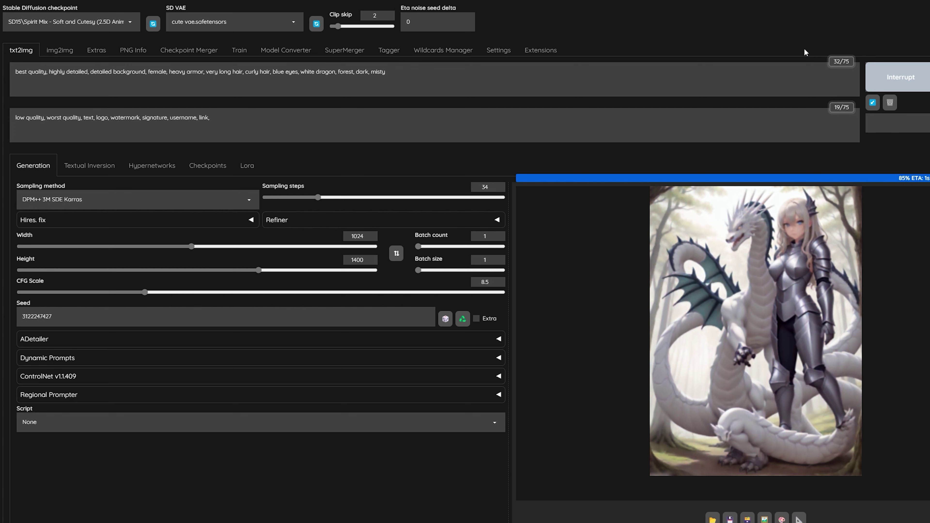
{"action": "left_click", "coordinate": [800, 316]}
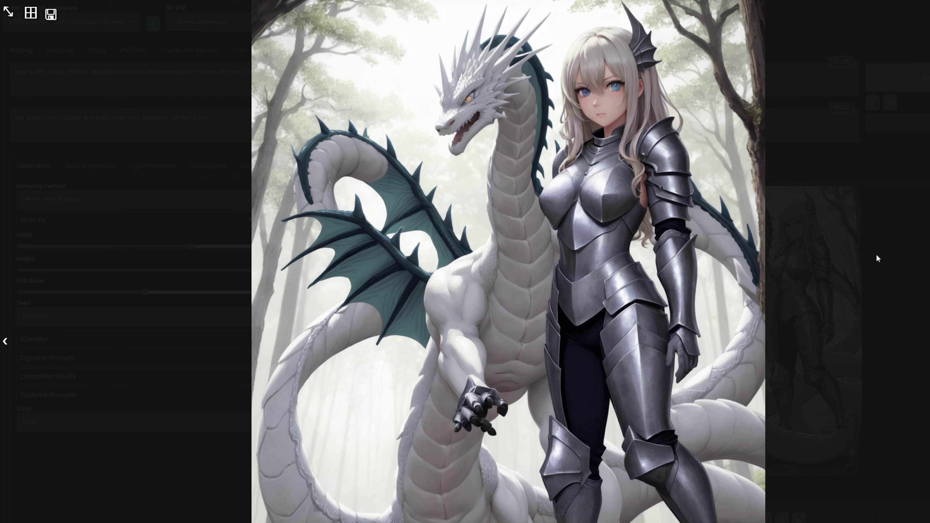
{"action": "left_click", "coordinate": [877, 254]}
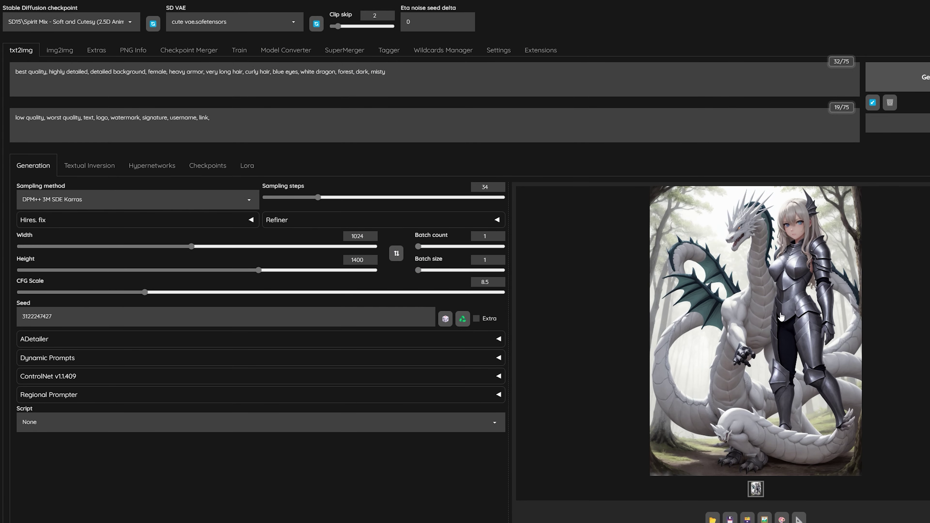
Set the image height to 1600 and generate the image.
{"action": "left_click", "coordinate": [357, 260]}
{"action": "key", "text": "BackSpace"}
{"action": "type", "text": "6"}
{"action": "key", "text": "ctrl+Return"}
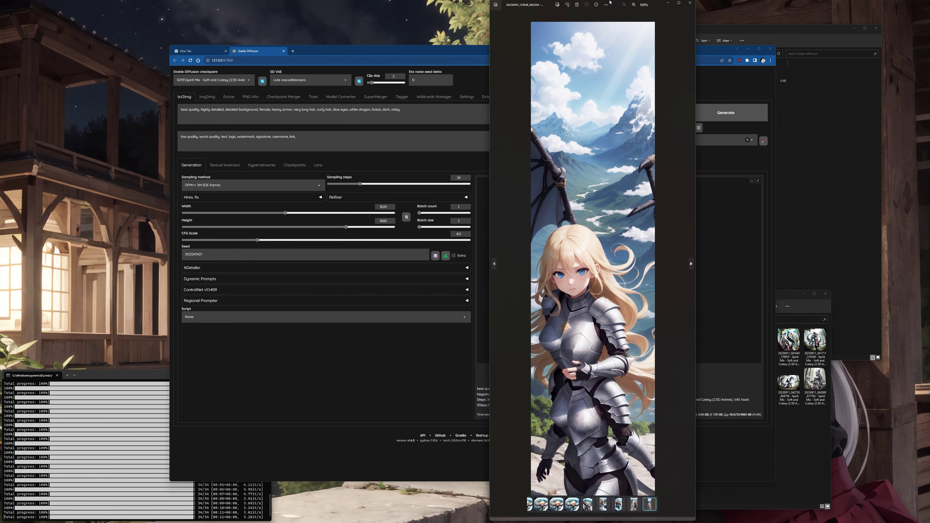
Move the image viewer window aside, then set the image width to 768 and generate the image.
{"action": "left_click_drag", "start_coordinate": [611, 3], "coordinate": [510, 3]}
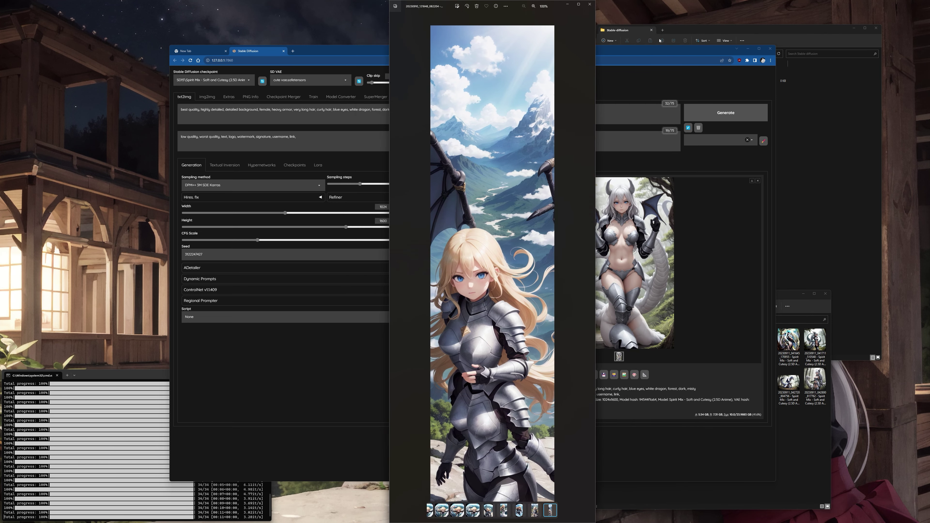
{"action": "left_click", "coordinate": [642, 53]}
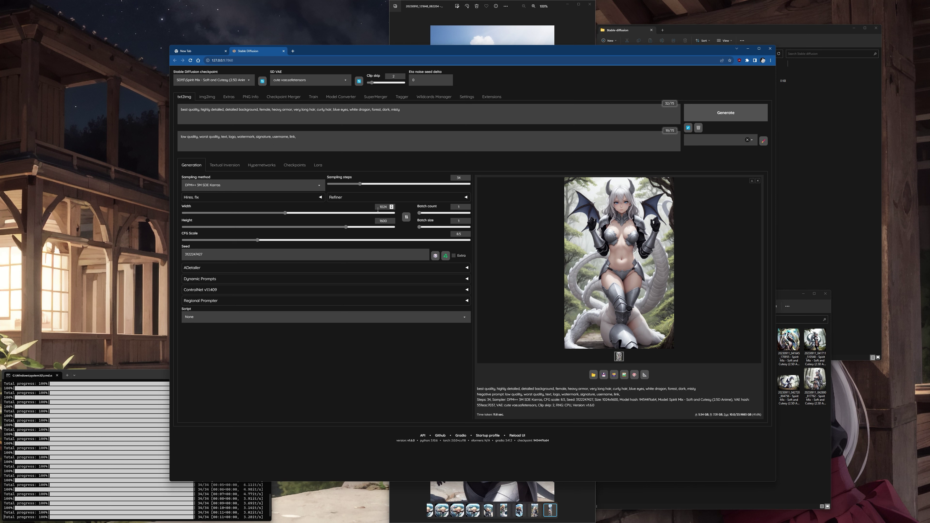
{"action": "type", "text": "768"}
{"action": "left_click", "coordinate": [713, 116]}
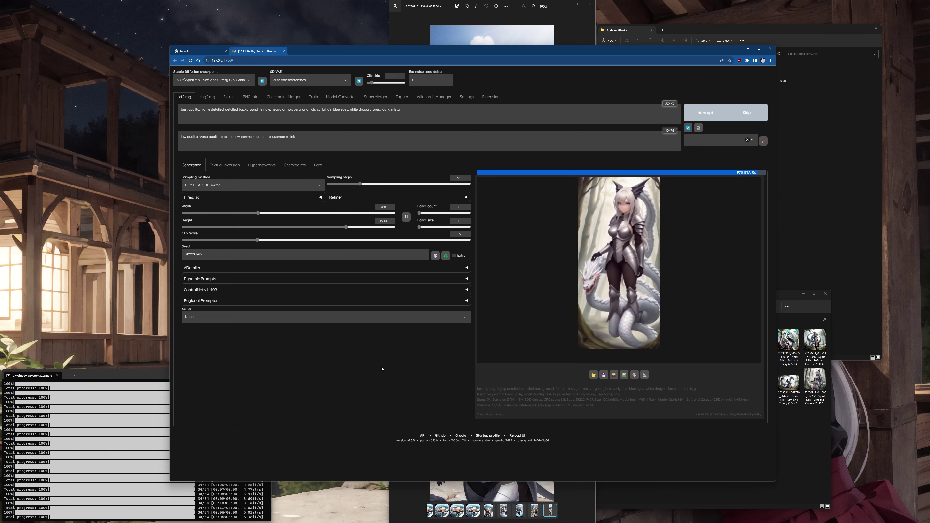
Close the image viewer window and generate a new image with a random seed (-1).
{"action": "left_click", "coordinate": [474, 39]}
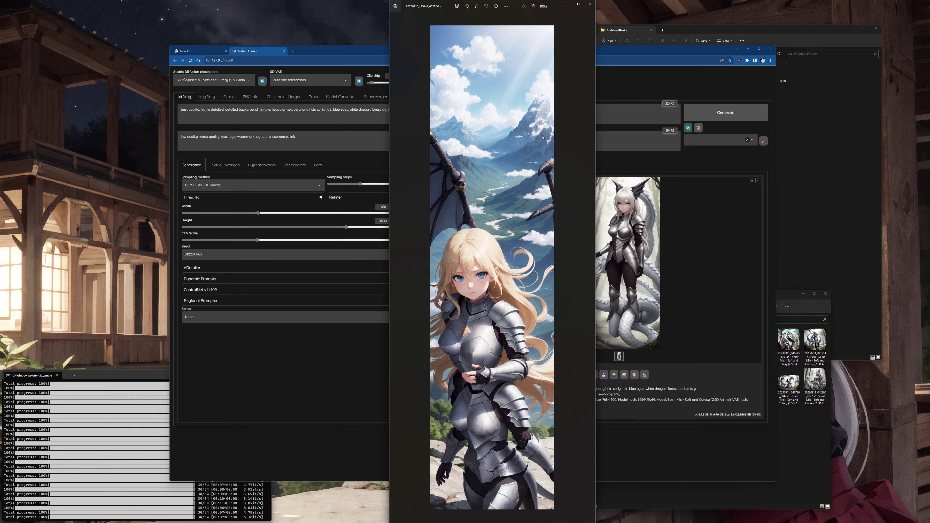
{"action": "left_click", "coordinate": [590, 4]}
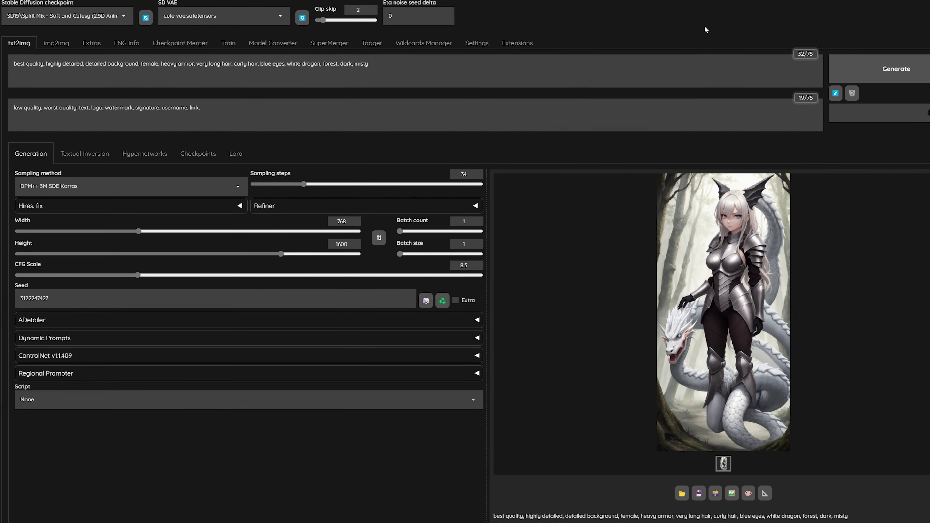
{"action": "left_click", "coordinate": [425, 300]}
{"action": "left_click", "coordinate": [875, 78]}
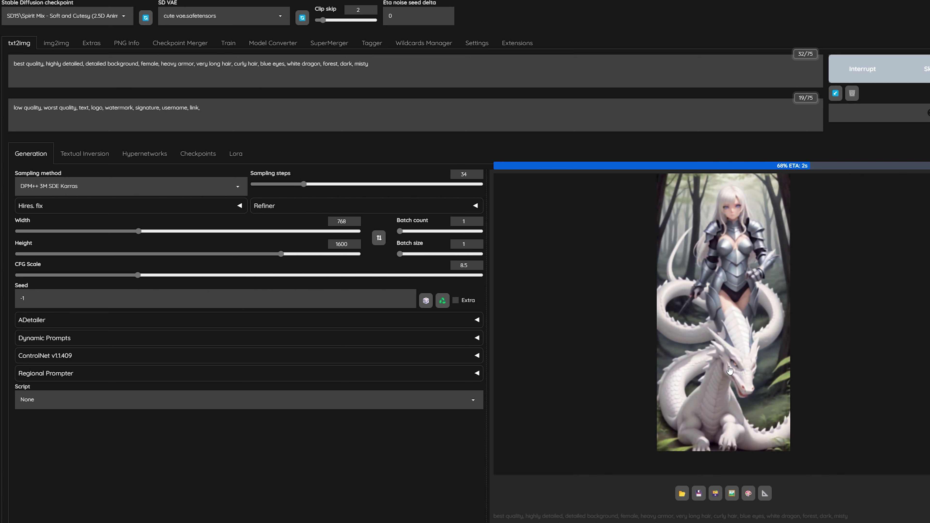
Set the image height to 2000 and the width to 512, and generate the image.
{"action": "double_click", "coordinate": [344, 244]}
{"action": "type", "text": "2000"}
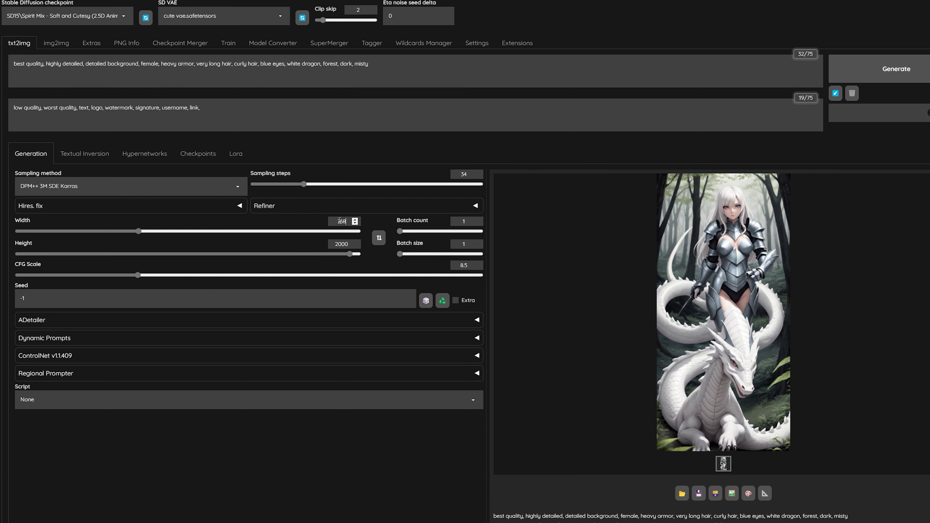
{"action": "key", "text": "BackSpace"}
{"action": "key", "text": "BackSpace"}
{"action": "key", "text": "BackSpace"}
{"action": "type", "text": "512"}
{"action": "left_click", "coordinate": [882, 56]}
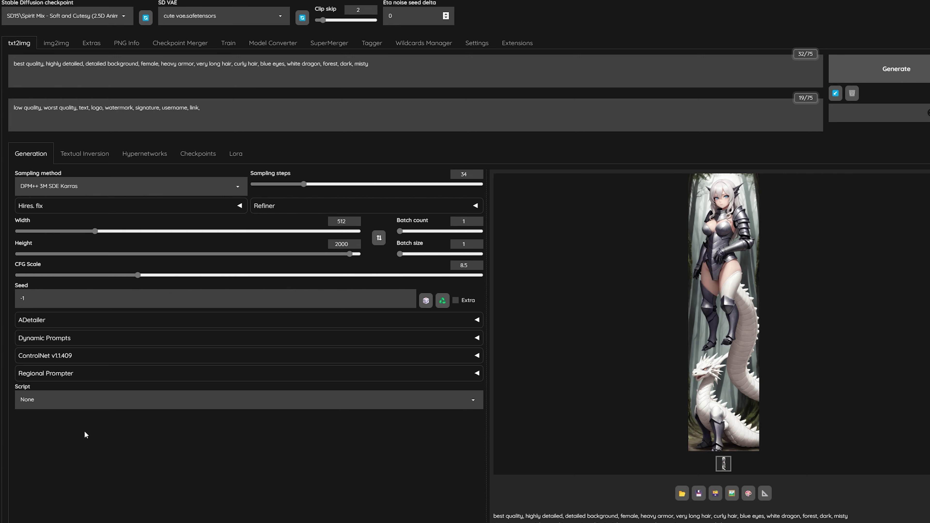
Set both the image height and width to 768 and generate the image.
{"action": "double_click", "coordinate": [340, 244]}
{"action": "type", "text": "5"}
{"action": "key", "text": "BackSpace"}
{"action": "type", "text": "768"}
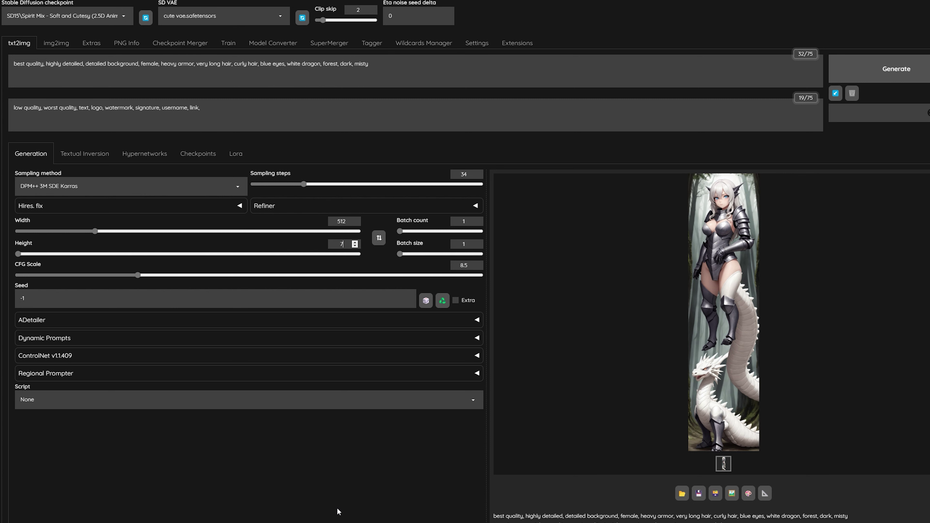
{"action": "double_click", "coordinate": [343, 222]}
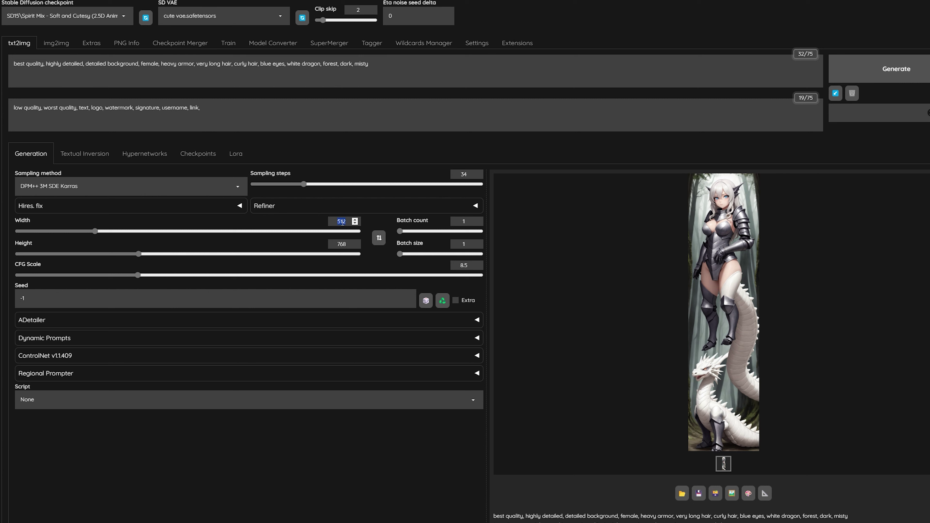
{"action": "type", "text": "768"}
{"action": "left_click", "coordinate": [896, 77]}
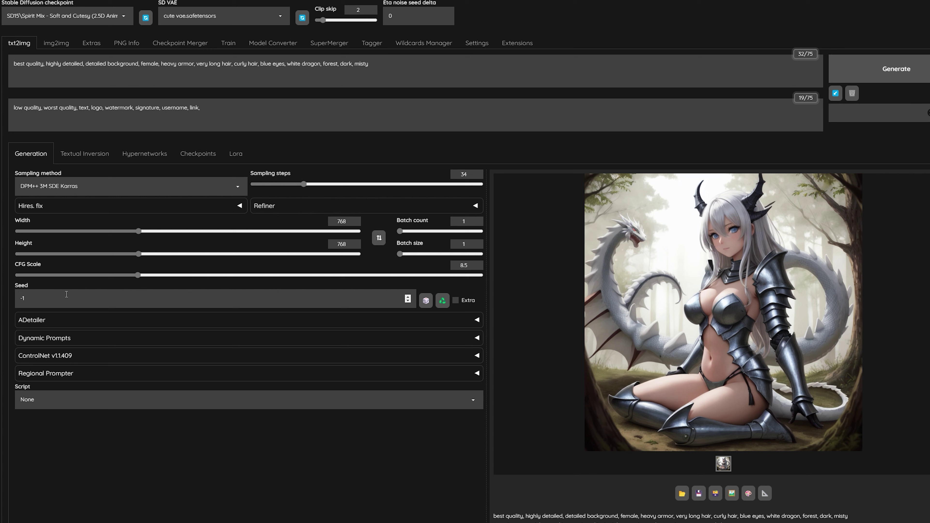
{"action": "triple_click", "coordinate": [49, 298]}
{"action": "key", "text": "ctrl+v"}
{"action": "left_click", "coordinate": [896, 77]}
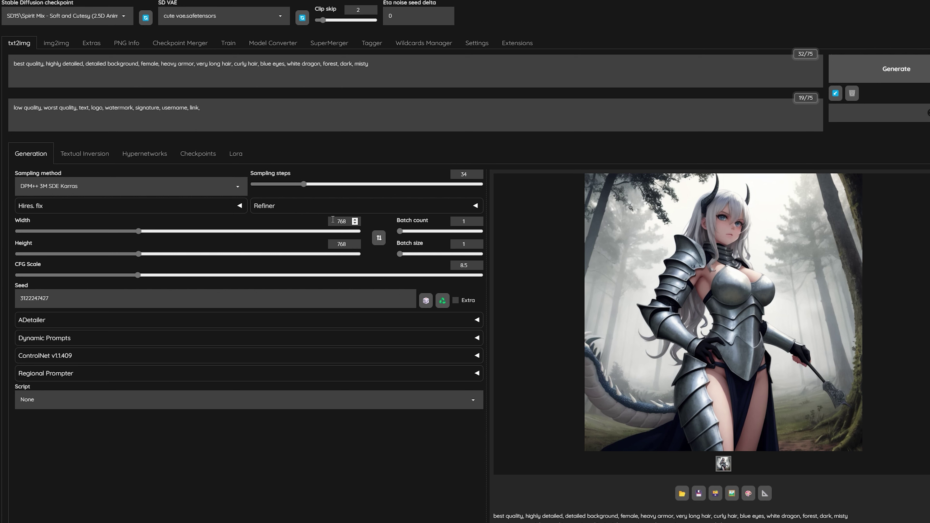
Expand the Hires. fix options and open the list of upscalers.
{"action": "left_click", "coordinate": [32, 206]}
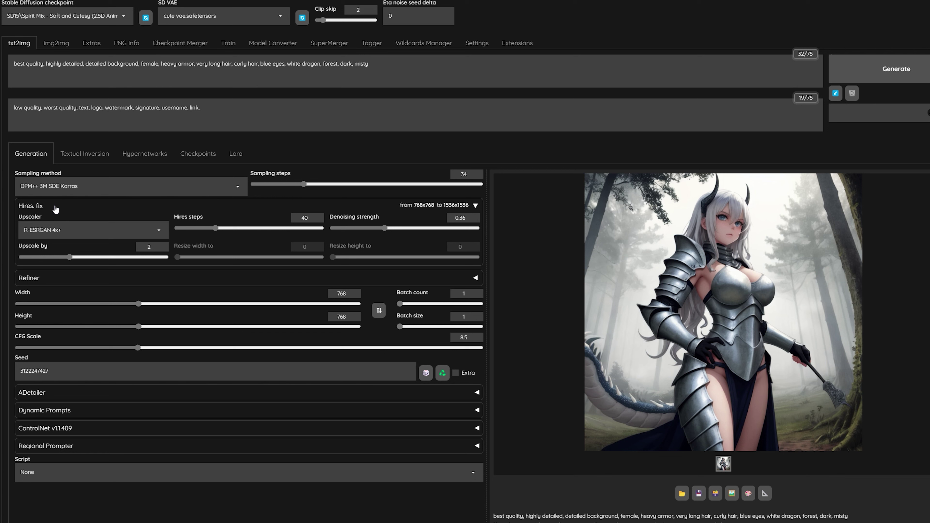
{"action": "left_click", "coordinate": [90, 227]}
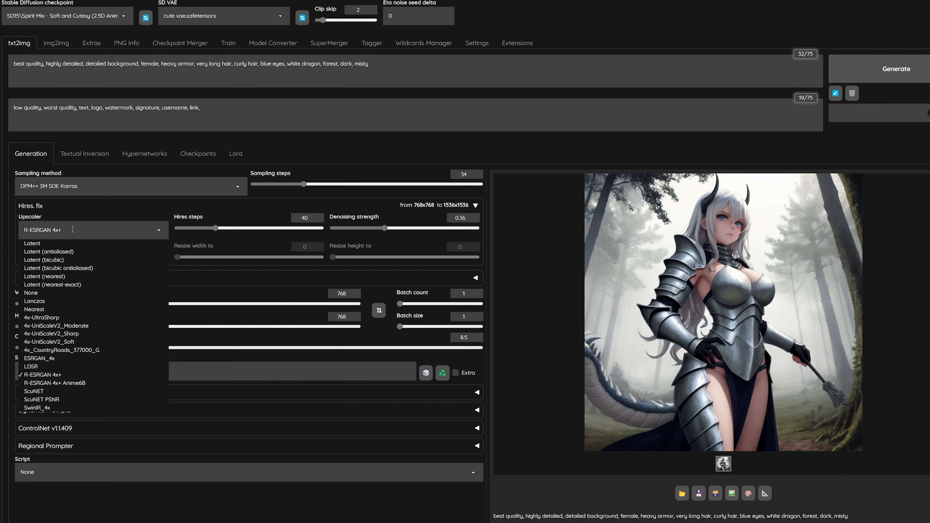
Switch to File Explorer, examine the upscaler model files in the ESRGAN models folder, and return to the web interface.
{"action": "key", "text": "alt+Tab"}
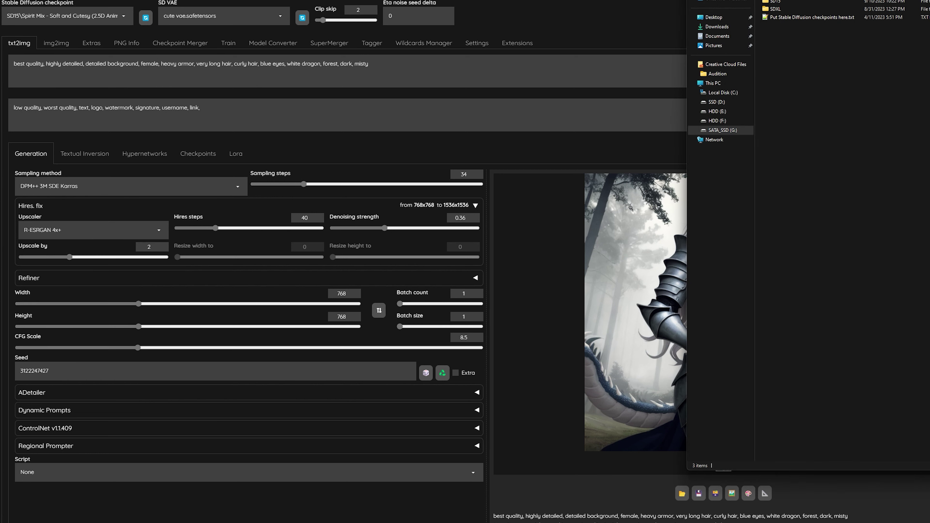
{"action": "key", "text": "alt+Up"}
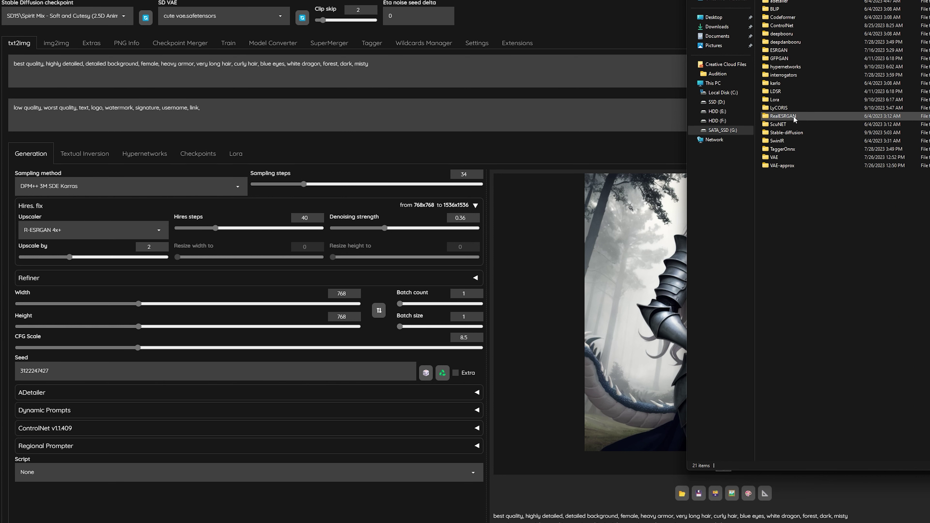
{"action": "double_click", "coordinate": [779, 52]}
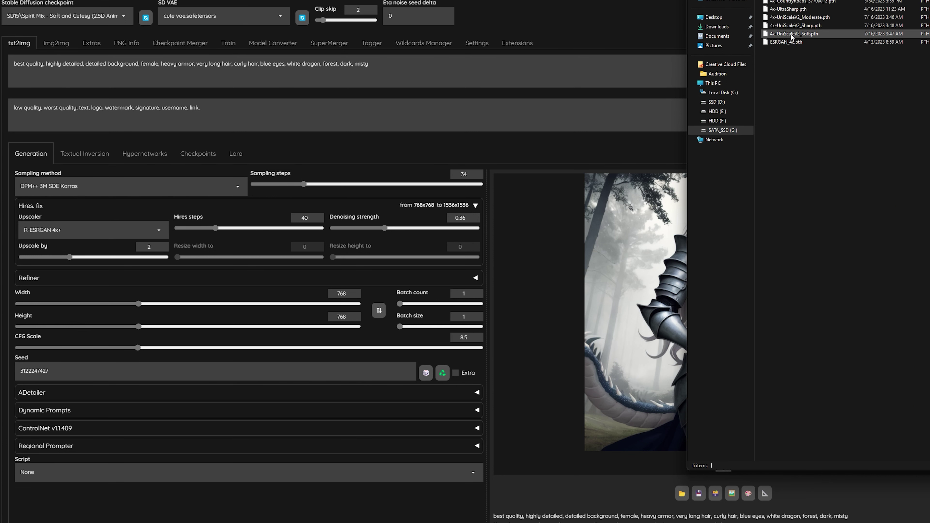
{"action": "left_click", "coordinate": [654, 25]}
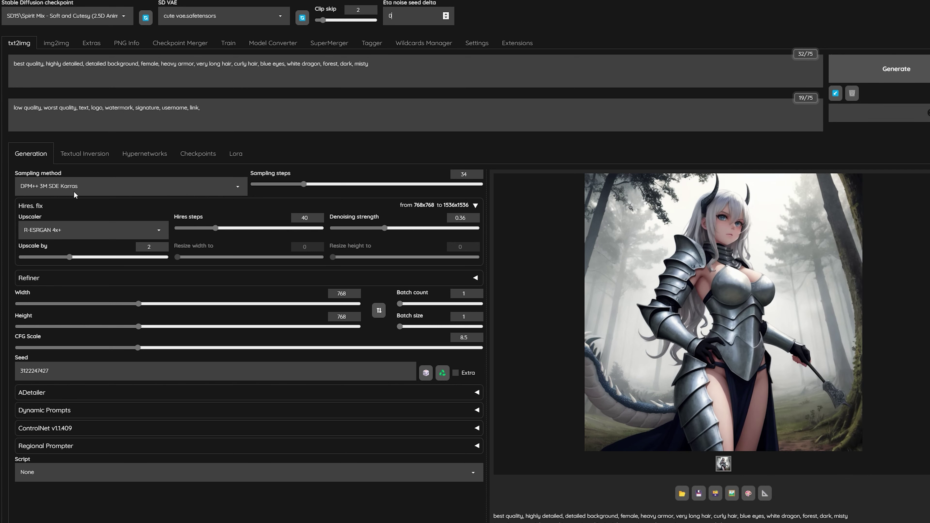
View the Upscaling settings with the selectable Real-ESRGAN models, then return to the text-to-image generation options.
{"action": "left_click", "coordinate": [476, 43]}
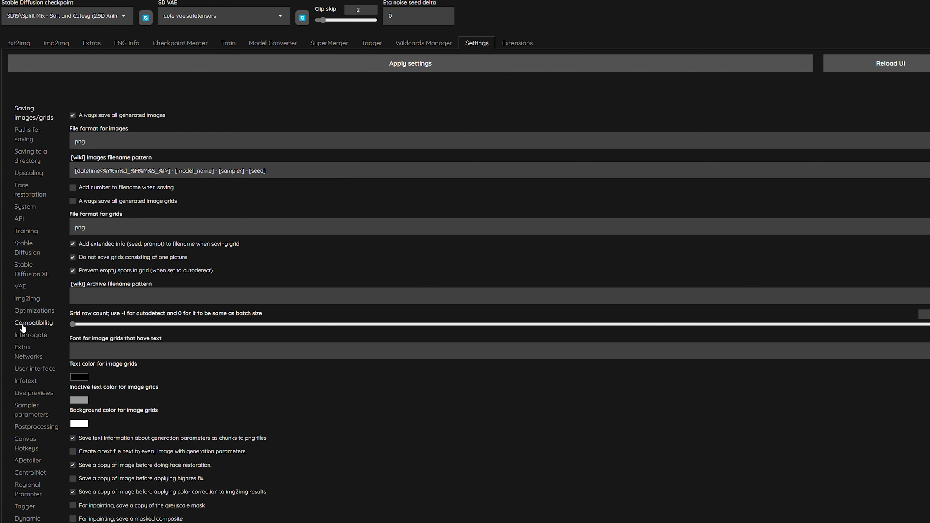
{"action": "left_click", "coordinate": [28, 174]}
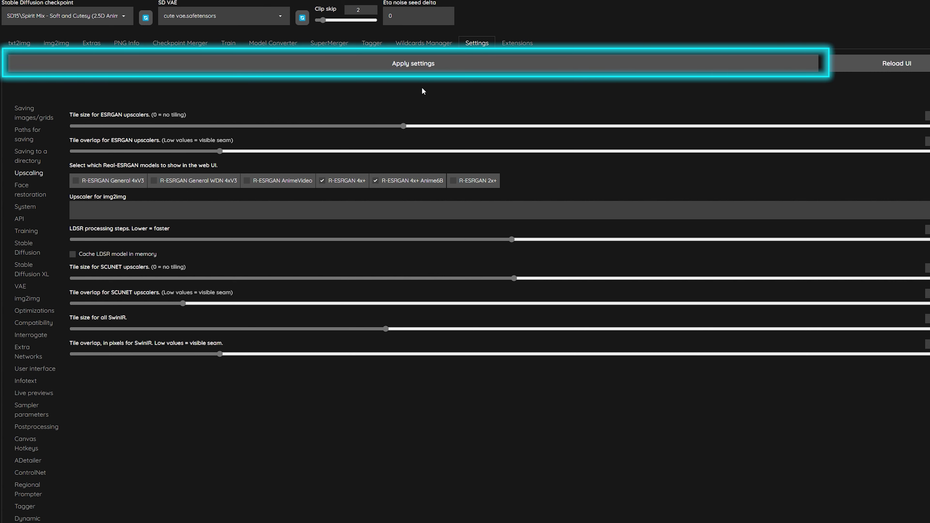
{"action": "left_click", "coordinate": [19, 43]}
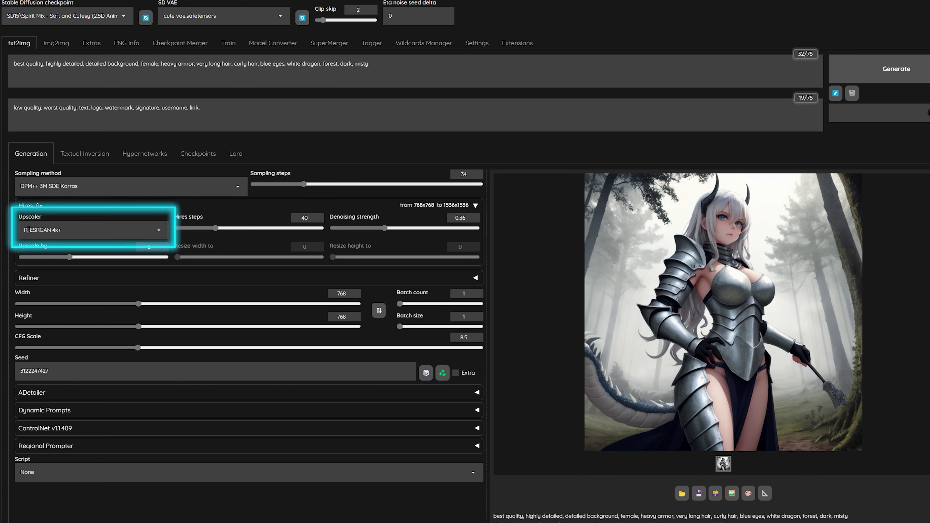
Review the upscaler choices and set the Hires steps to 34.
{"action": "left_click", "coordinate": [73, 229]}
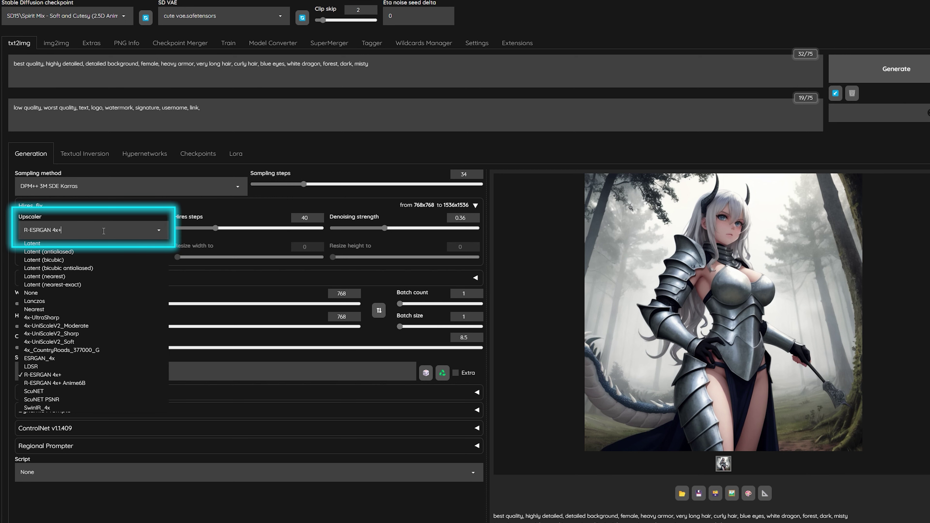
{"action": "left_click", "coordinate": [180, 219]}
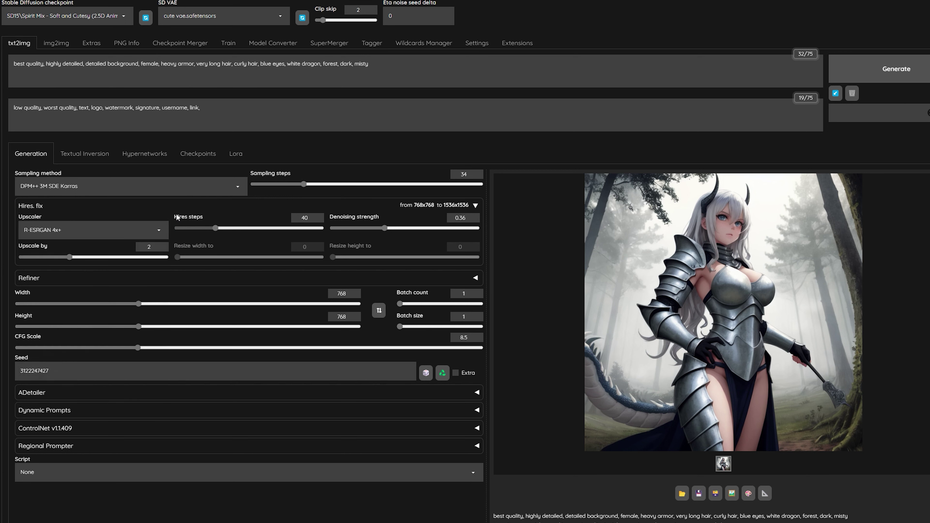
{"action": "double_click", "coordinate": [304, 217]}
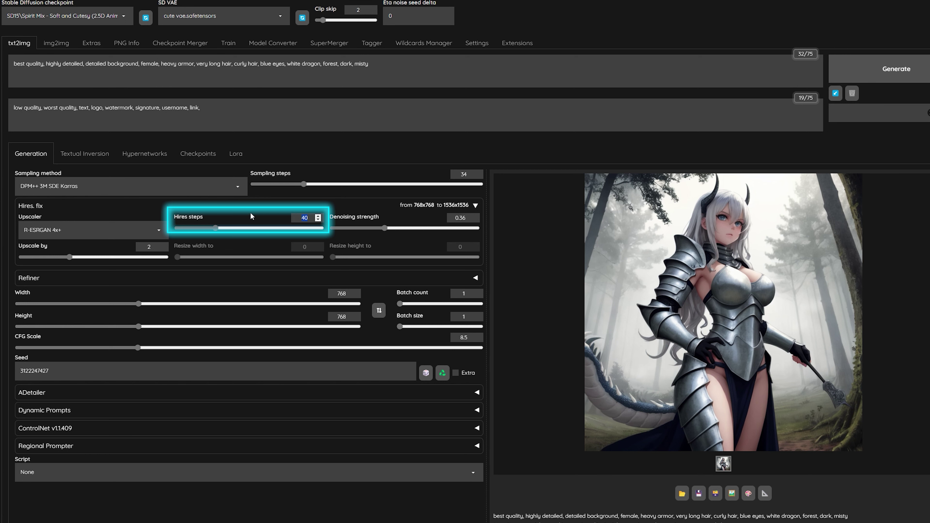
{"action": "type", "text": "34"}
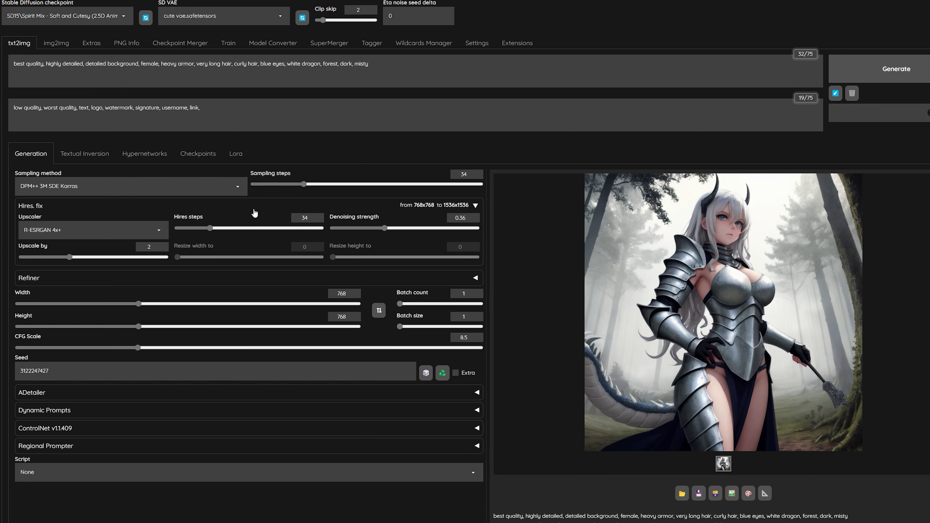
{"action": "left_click", "coordinate": [259, 210]}
{"action": "left_click", "coordinate": [259, 211]}
Look through the Hires. fix upscaler list again and close it, keeping R-ESRGAN 4x+.
{"action": "left_click", "coordinate": [150, 230]}
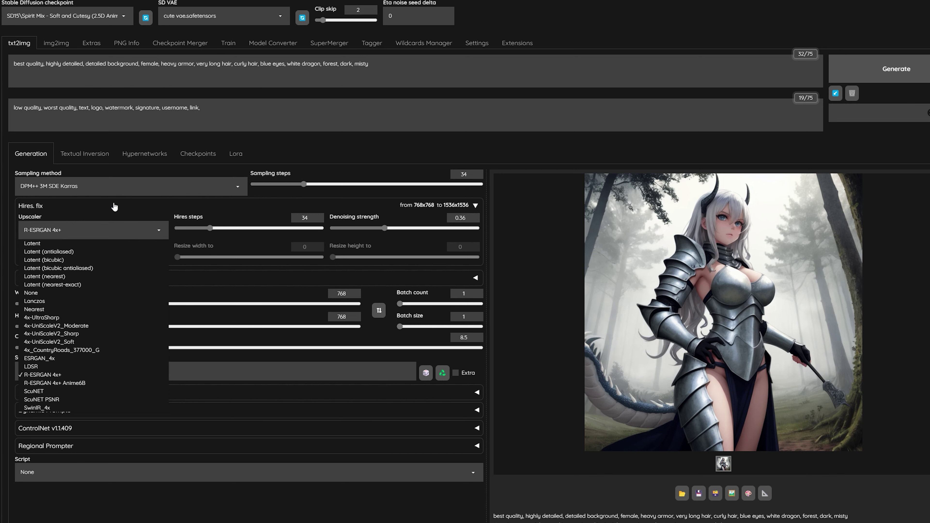
{"action": "left_click", "coordinate": [101, 205]}
{"action": "left_click", "coordinate": [101, 209]}
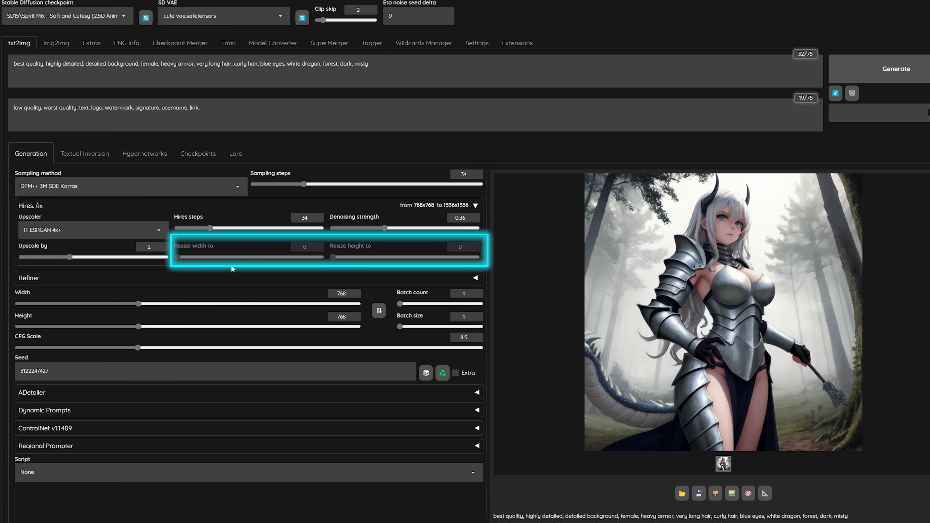
Generate the 2x Hires. fix image with R-ESRGAN 4x+ and review the upscaler choices without changing the selection.
{"action": "left_click_drag", "start_coordinate": [246, 257], "coordinate": [176, 258]}
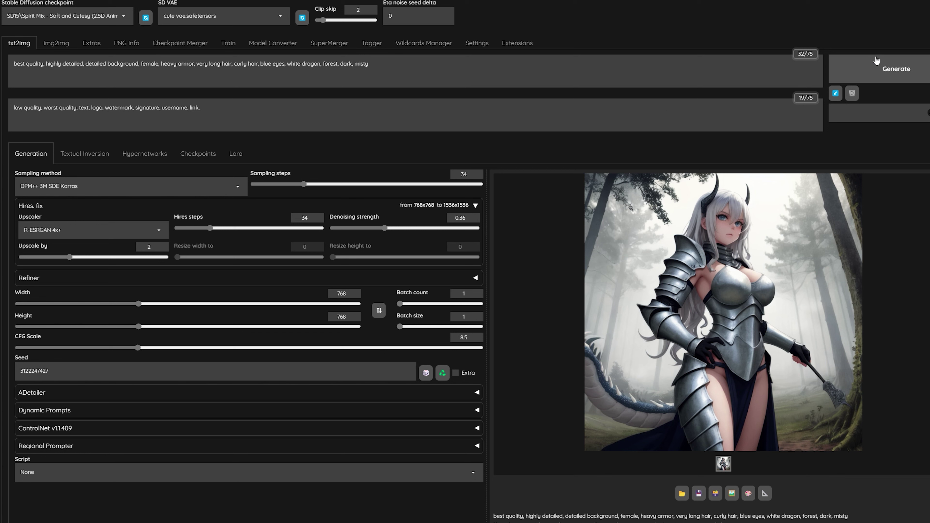
{"action": "left_click", "coordinate": [863, 70]}
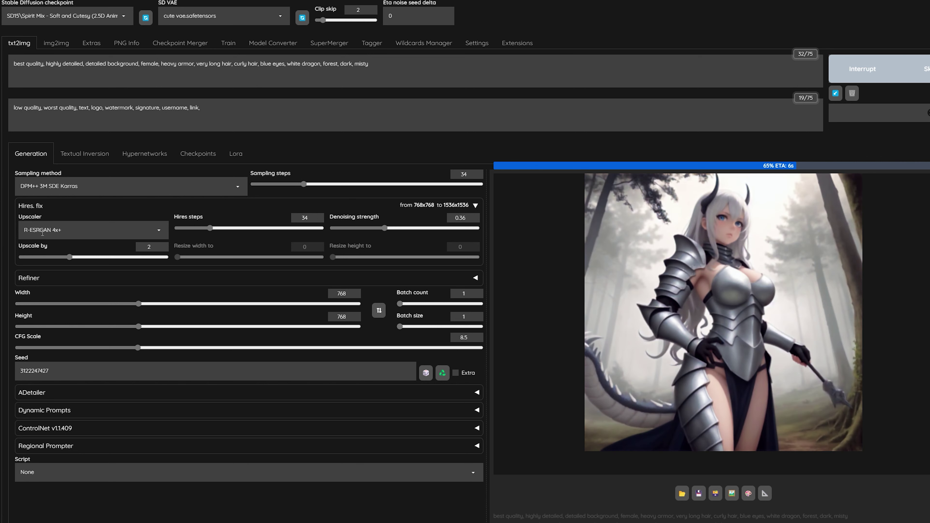
{"action": "left_click", "coordinate": [94, 235]}
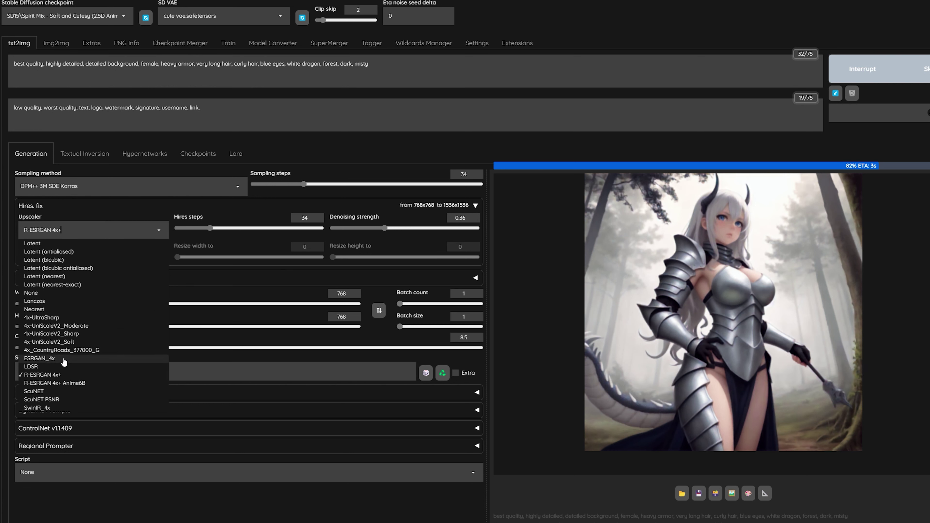
{"action": "left_click", "coordinate": [346, 152]}
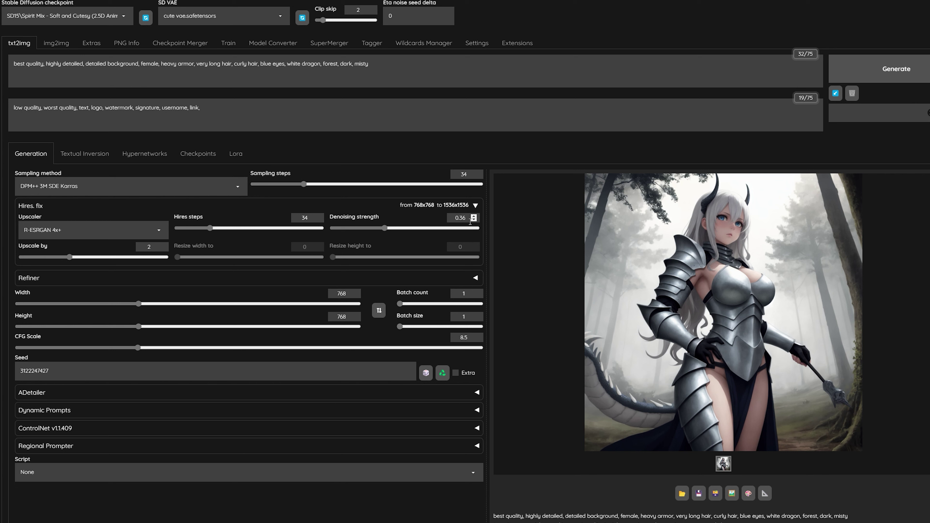
Open the original and the upscaled image from the output folder and arrange their viewers side by side.
{"action": "left_click", "coordinate": [683, 493]}
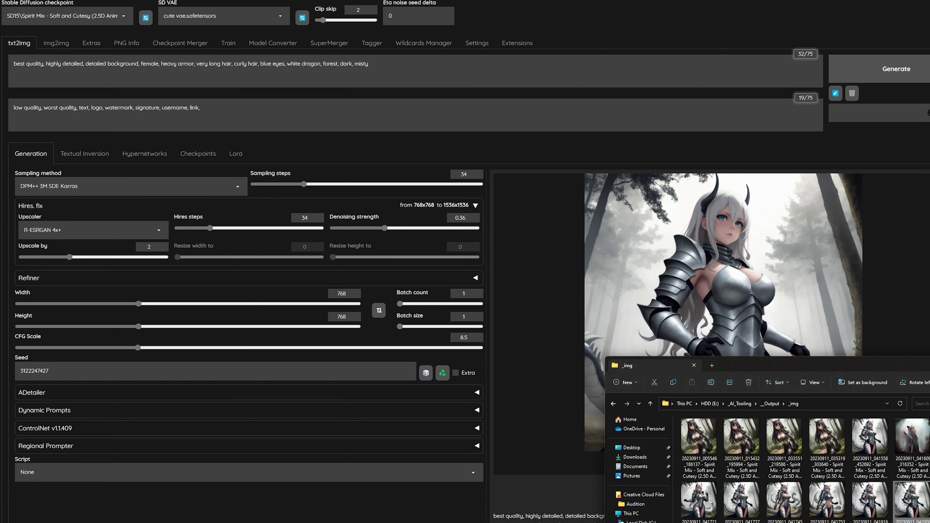
{"action": "key", "text": "Return"}
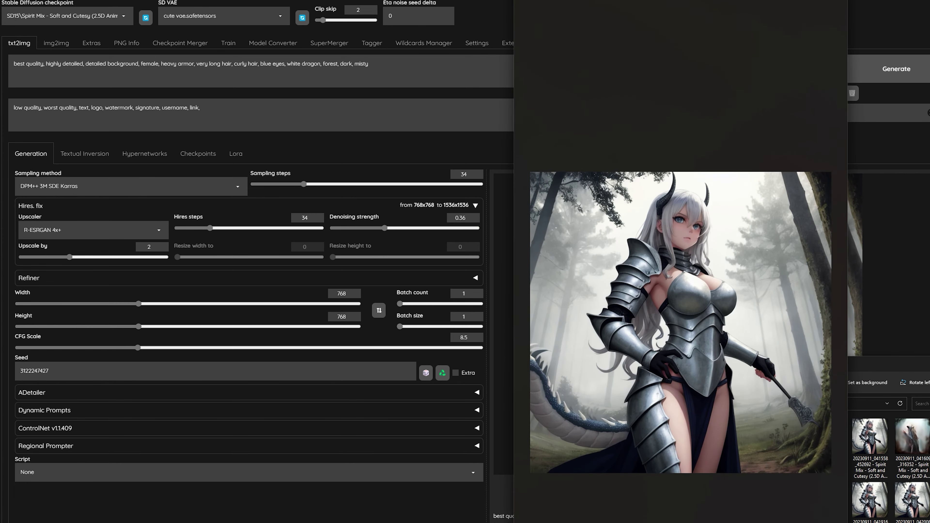
{"action": "key", "text": "Right"}
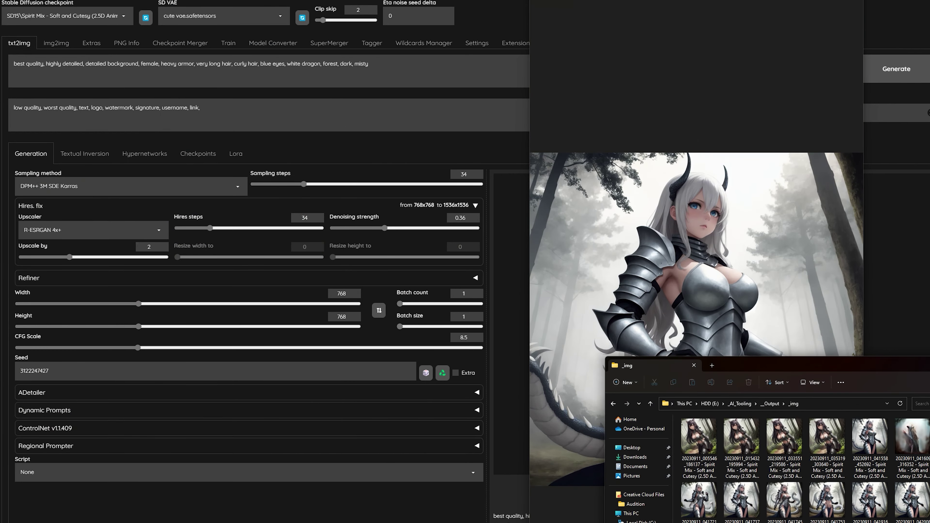
{"action": "key", "text": "Right"}
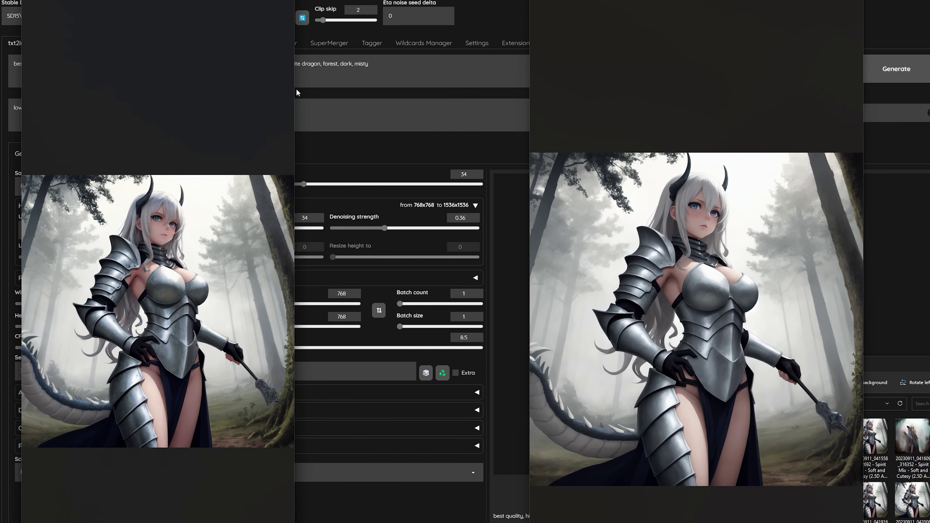
{"action": "left_click_drag", "start_coordinate": [297, 93], "coordinate": [460, 93]}
{"action": "left_click_drag", "start_coordinate": [866, 43], "coordinate": [907, 83]}
{"action": "left_click_drag", "start_coordinate": [745, 21], "coordinate": [706, 13]}
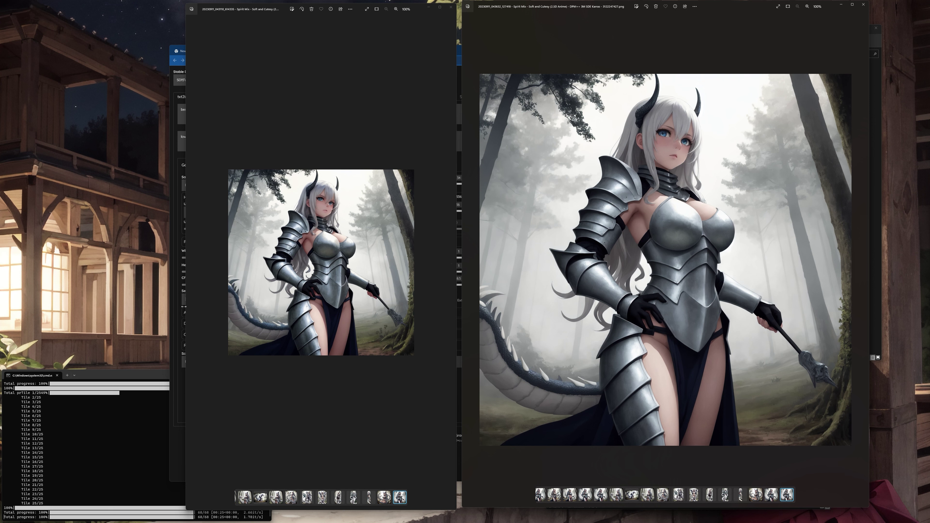
Enlarge both images to compare the armor, weapon and background detail of the original and the upscaled version.
{"action": "left_click_drag", "start_coordinate": [184, 307], "coordinate": [30, 307]}
{"action": "scroll", "coordinate": [219, 272], "scroll_direction": "up", "scroll_amount": 3}
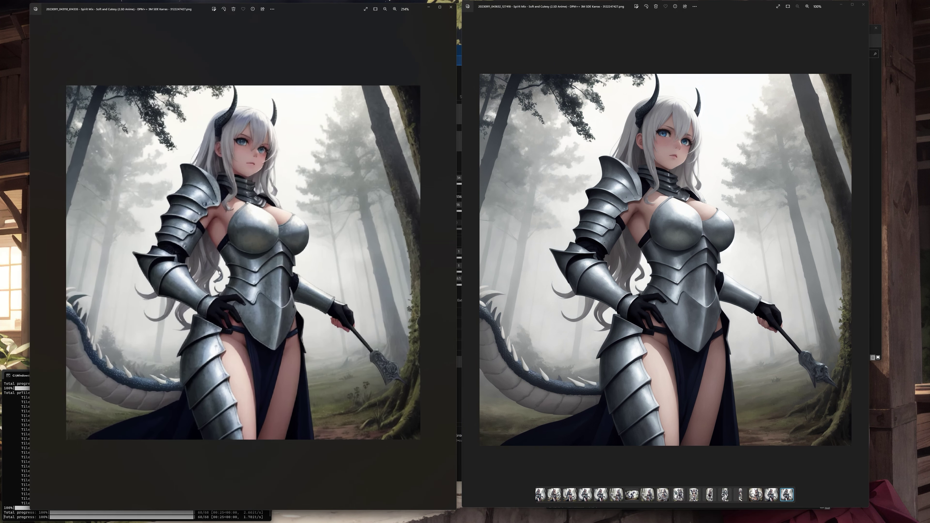
{"action": "scroll", "coordinate": [219, 272], "scroll_direction": "up", "scroll_amount": 8}
{"action": "scroll", "coordinate": [702, 296], "scroll_direction": "up", "scroll_amount": 5}
{"action": "scroll", "coordinate": [703, 295], "scroll_direction": "up", "scroll_amount": 4}
{"action": "scroll", "coordinate": [669, 303], "scroll_direction": "down", "scroll_amount": 2}
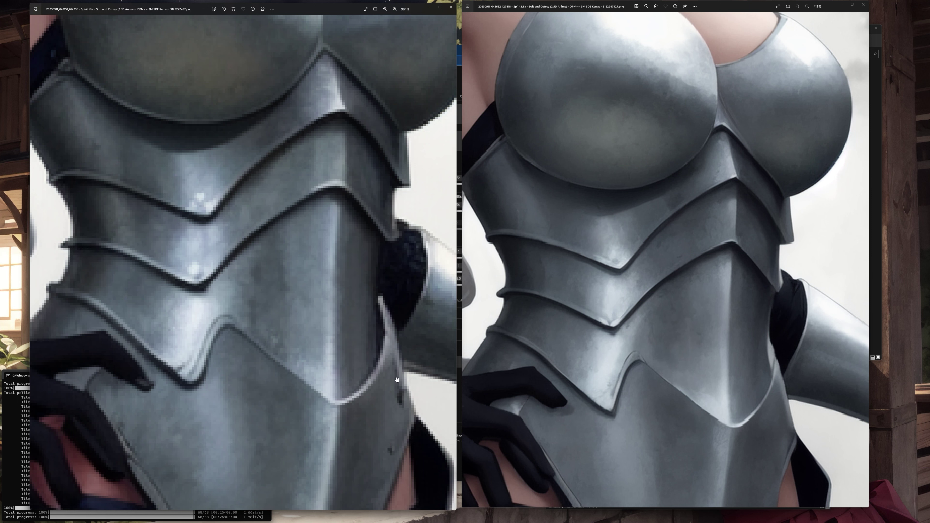
{"action": "scroll", "coordinate": [397, 379], "scroll_direction": "down", "scroll_amount": 10}
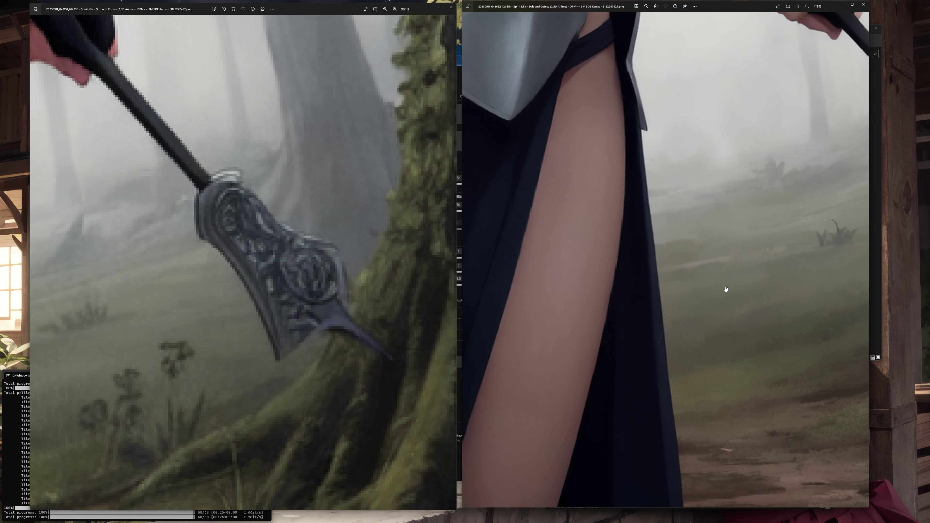
{"action": "scroll", "coordinate": [503, 308], "scroll_direction": "down", "scroll_amount": 10}
{"action": "scroll", "coordinate": [230, 299], "scroll_direction": "down", "scroll_amount": 15}
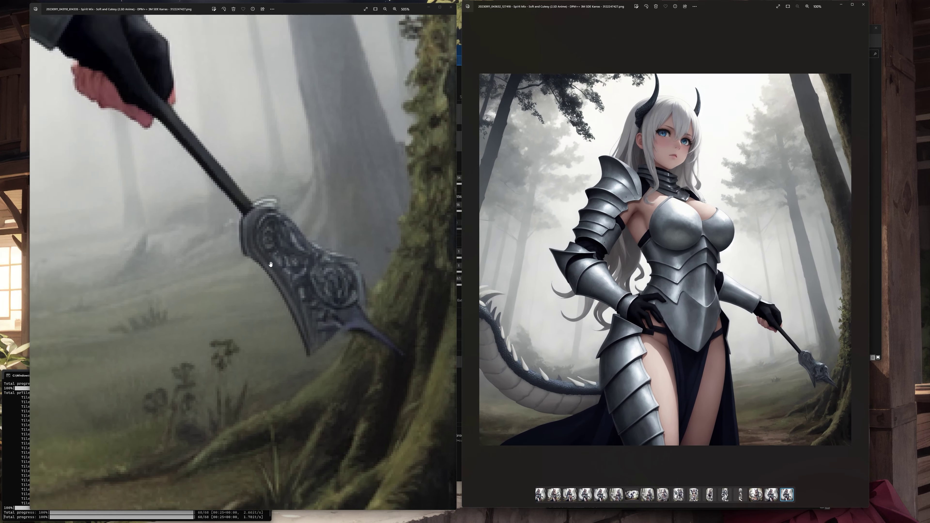
Resize the two viewers to compare the original and upscaled images at matching display size, and close them.
{"action": "scroll", "coordinate": [328, 325], "scroll_direction": "down", "scroll_amount": 2}
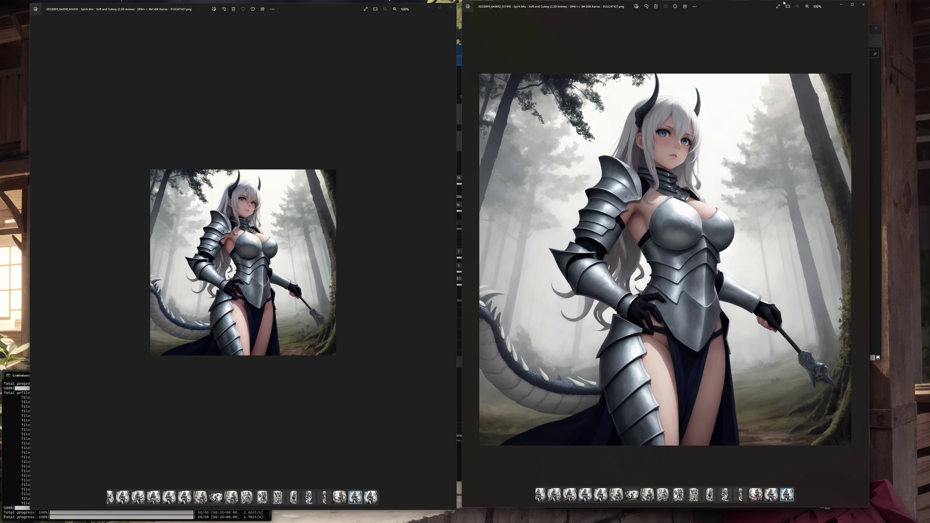
{"action": "left_click", "coordinate": [808, 6]}
{"action": "left_click", "coordinate": [798, 7]}
{"action": "left_click_drag", "start_coordinate": [870, 60], "coordinate": [673, 62]}
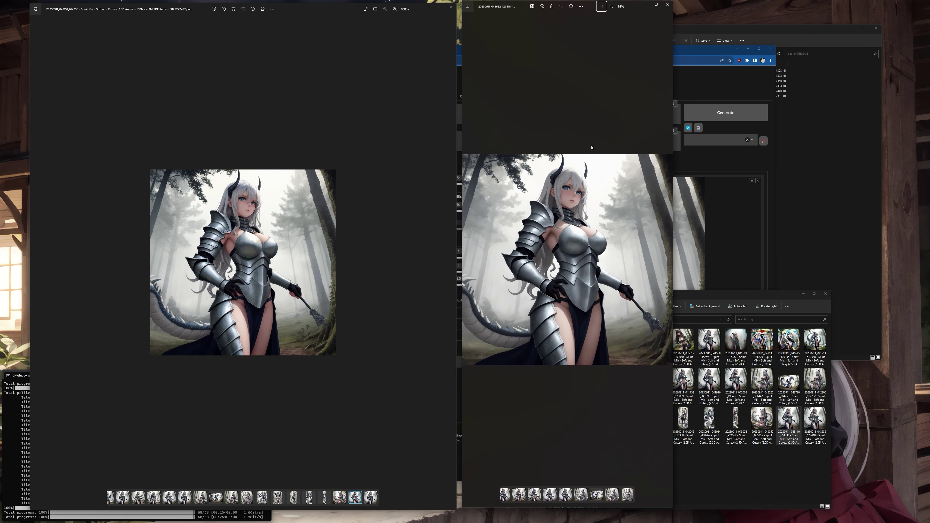
{"action": "left_click_drag", "start_coordinate": [332, 15], "coordinate": [338, 12]}
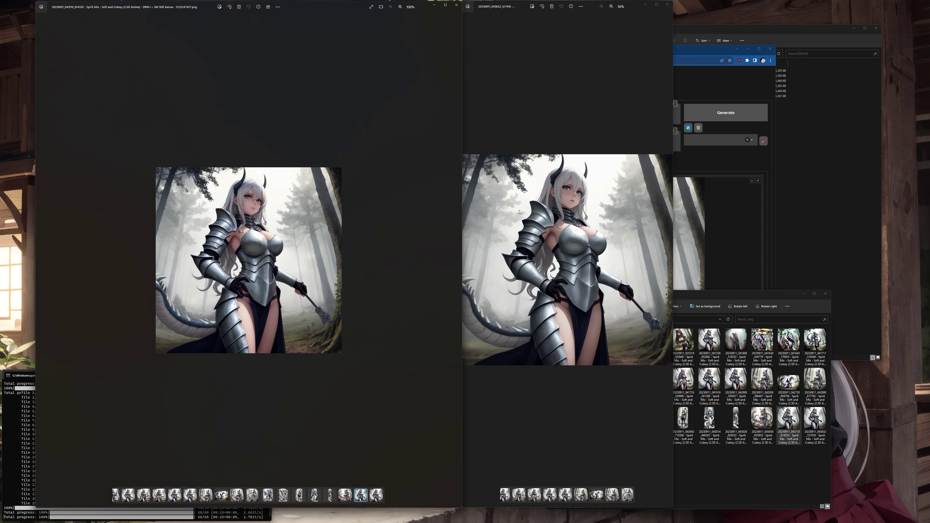
{"action": "left_click_drag", "start_coordinate": [600, 11], "coordinate": [608, 10]}
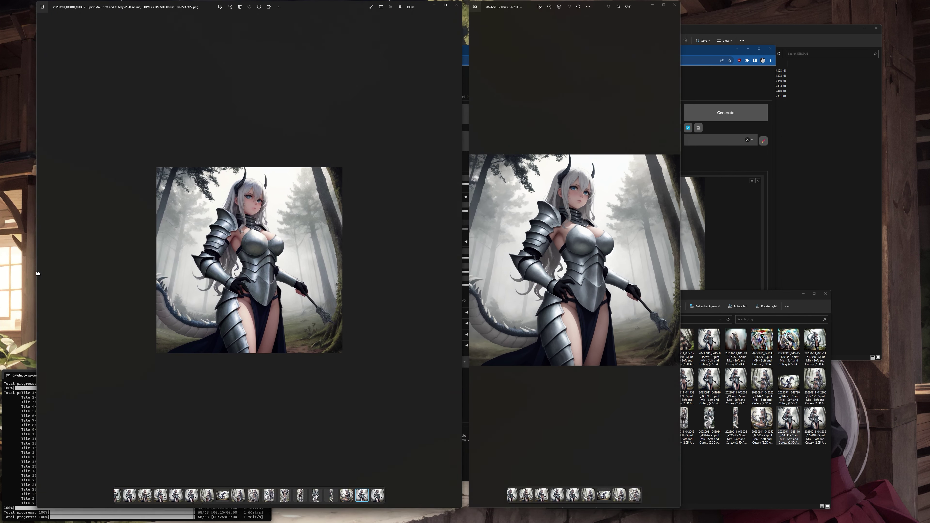
{"action": "left_click_drag", "start_coordinate": [38, 259], "coordinate": [269, 264]}
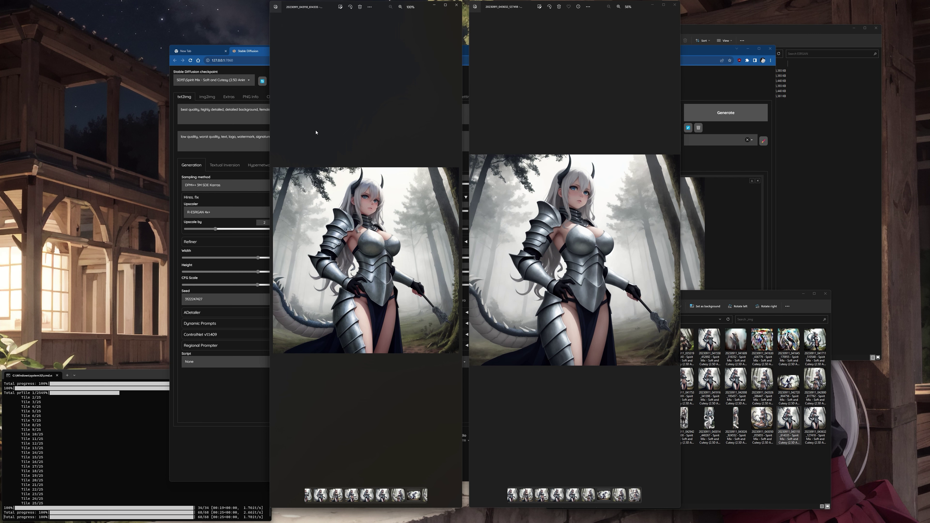
{"action": "left_click_drag", "start_coordinate": [682, 75], "coordinate": [655, 76]}
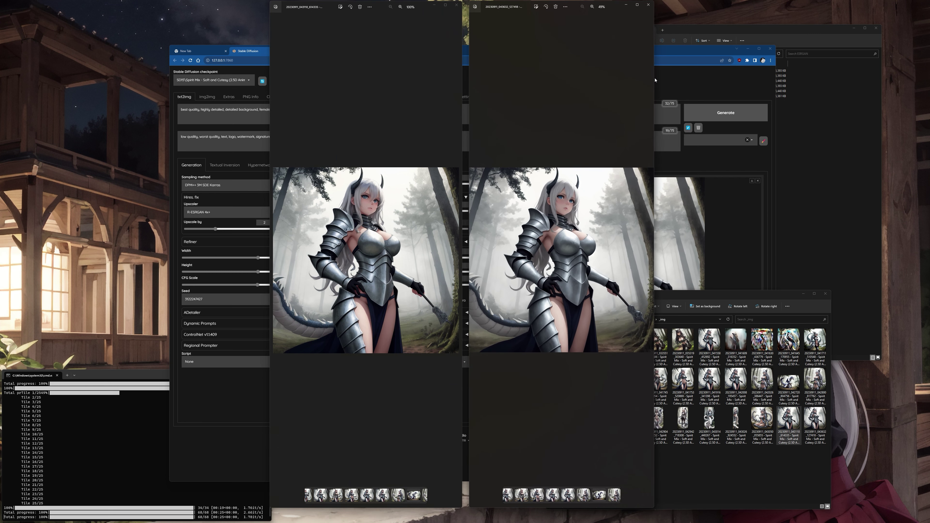
{"action": "left_click", "coordinate": [649, 4]}
{"action": "left_click", "coordinate": [457, 5]}
Set the Hires. fix upscaler to Latent with a denoising strength of 0.5 and generate the image.
{"action": "left_click", "coordinate": [214, 213]}
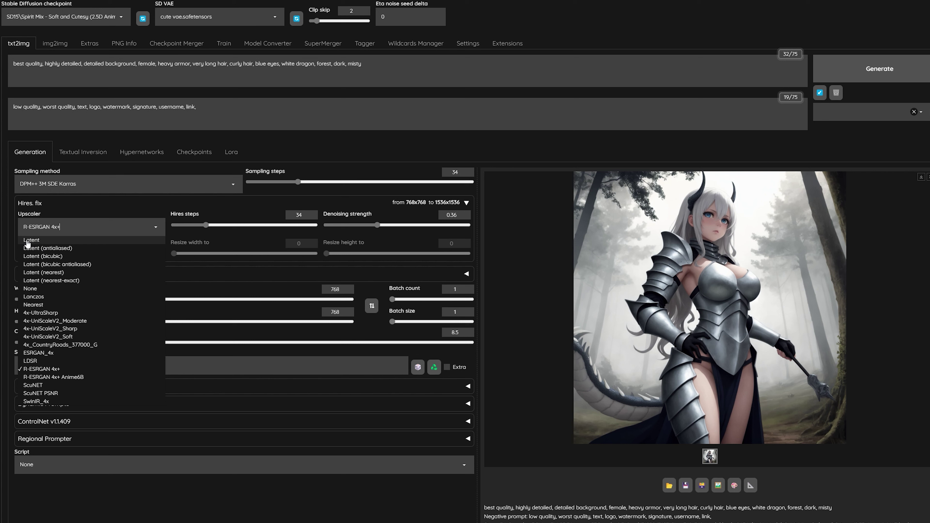
{"action": "left_click", "coordinate": [36, 241]}
{"action": "left_click_drag", "start_coordinate": [378, 228], "coordinate": [400, 227]}
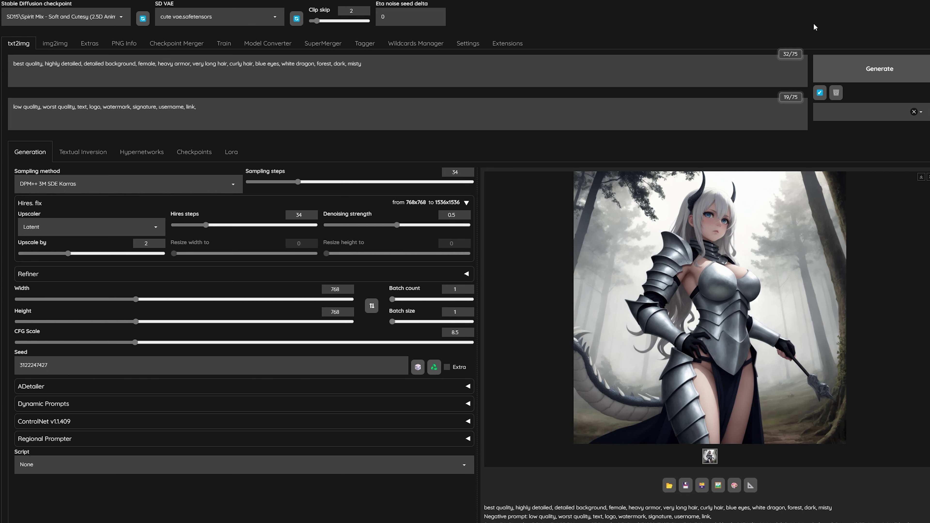
{"action": "left_click", "coordinate": [845, 74]}
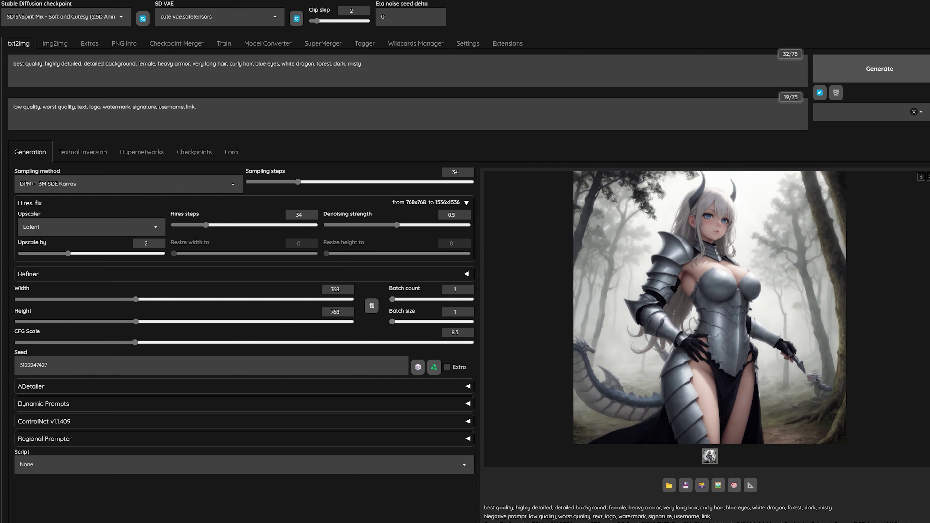
Open the Latent-upscaled image from the output folder and arrange it beside the R-ESRGAN version at similar size.
{"action": "left_click", "coordinate": [669, 486]}
{"action": "key", "text": "Return"}
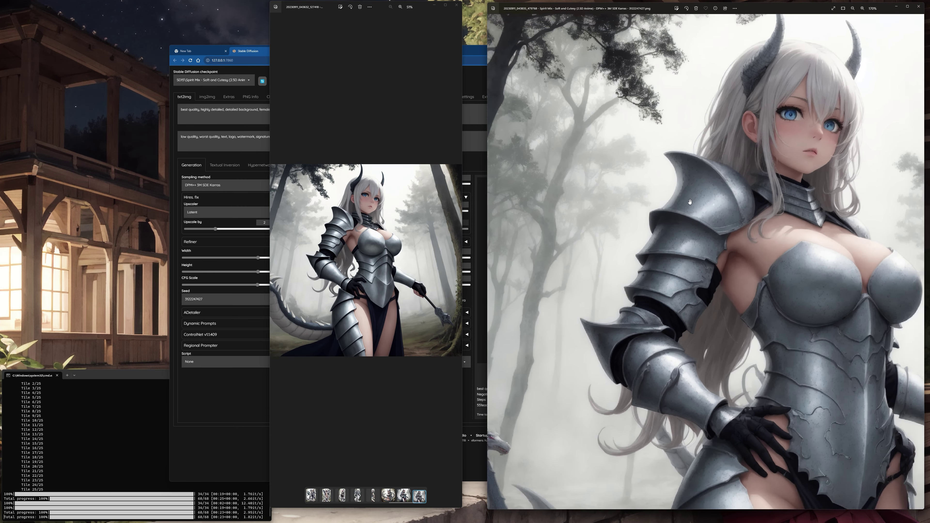
{"action": "left_click", "coordinate": [385, 184]}
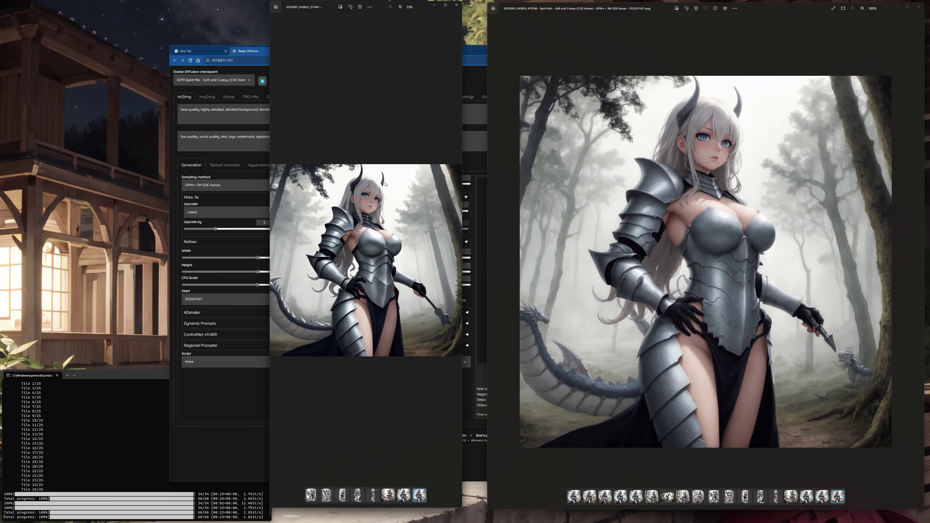
{"action": "left_click_drag", "start_coordinate": [462, 86], "coordinate": [736, 86]}
{"action": "left_click_drag", "start_coordinate": [603, 18], "coordinate": [363, 8]}
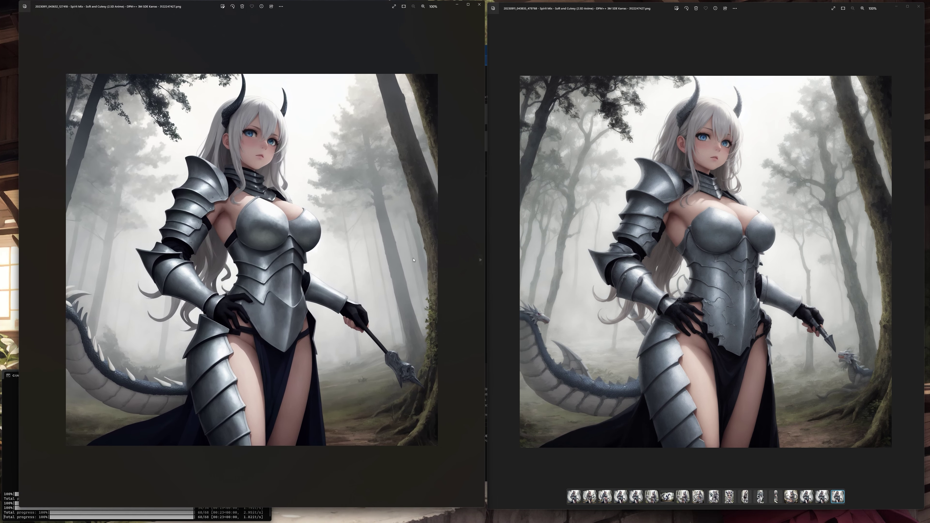
Flip between the R-ESRGAN and Latent results to compare them, and close both image viewers.
{"action": "key", "text": "Left"}
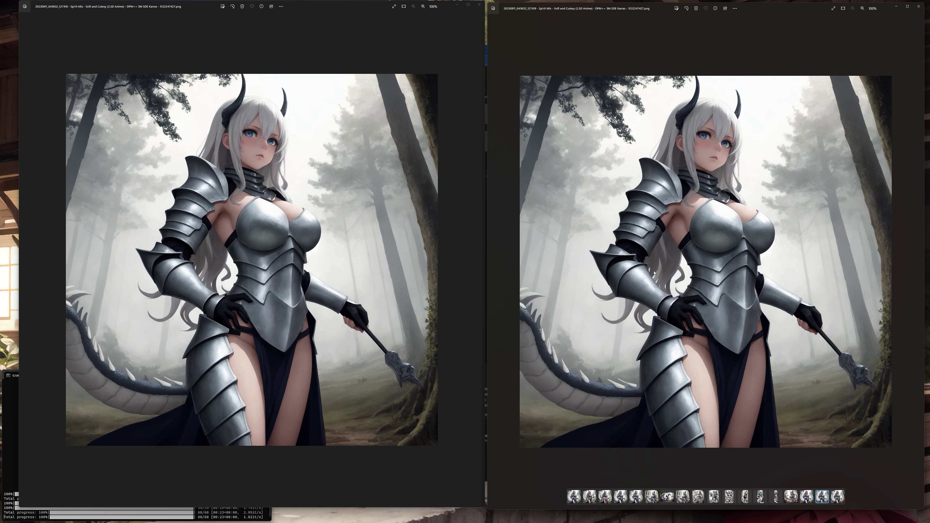
{"action": "key", "text": "Right"}
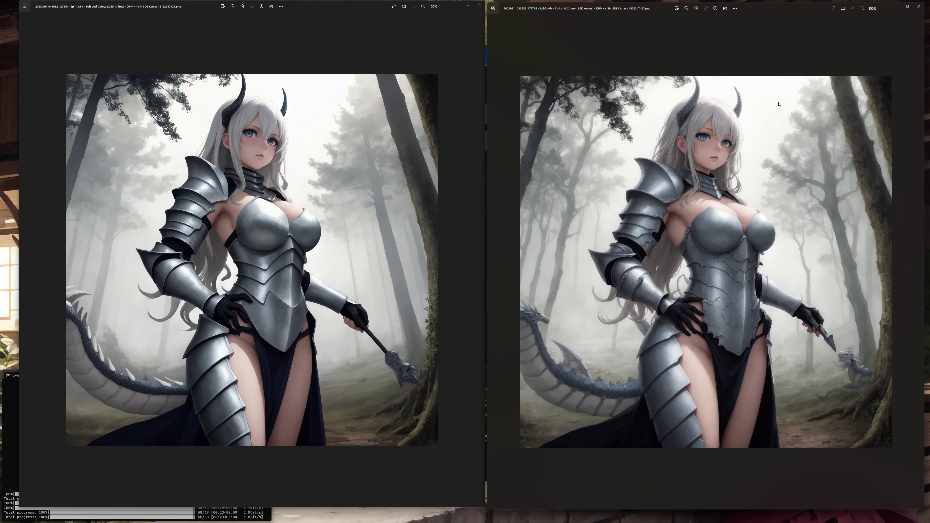
{"action": "left_click", "coordinate": [919, 6]}
{"action": "left_click", "coordinate": [479, 4]}
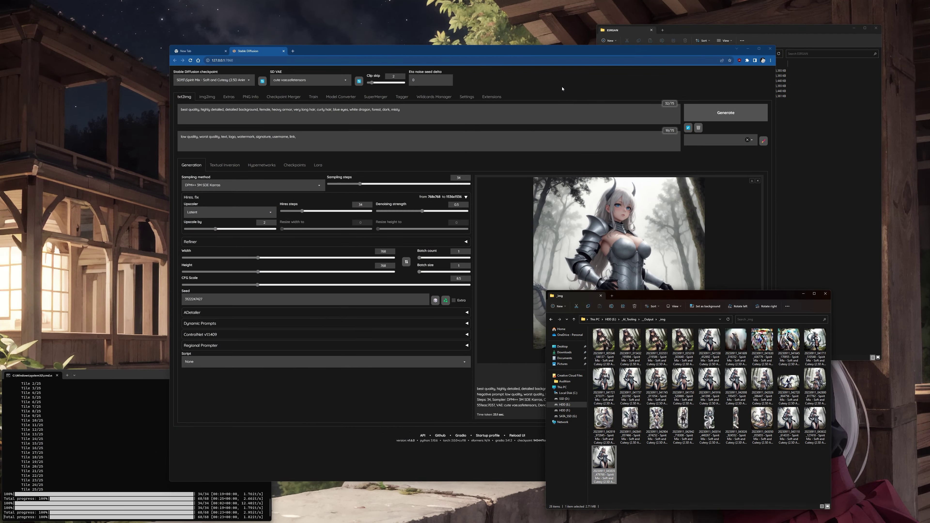
Generate the image with the Hires. fix denoising strength at 0.2 and inspect the result enlarged.
{"action": "left_click", "coordinate": [562, 89]}
{"action": "left_click_drag", "start_coordinate": [422, 211], "coordinate": [356, 223]}
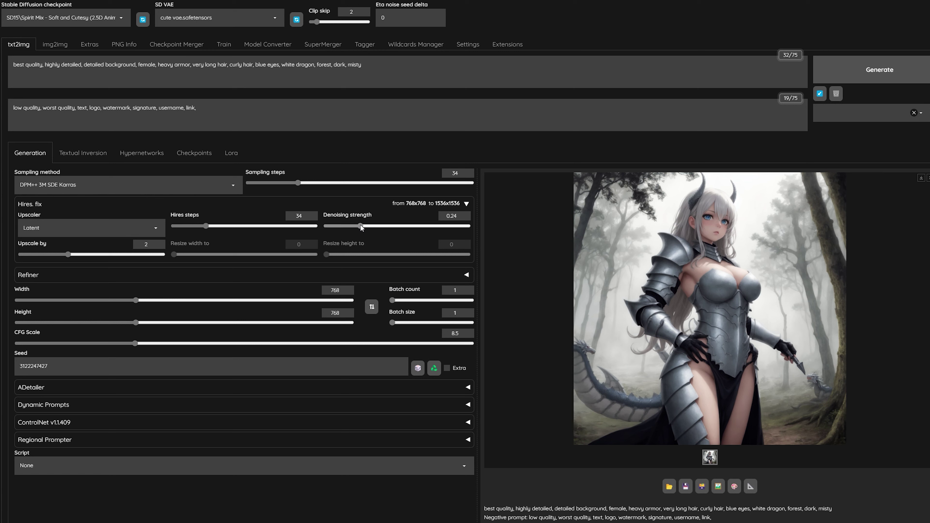
{"action": "left_click", "coordinate": [900, 65]}
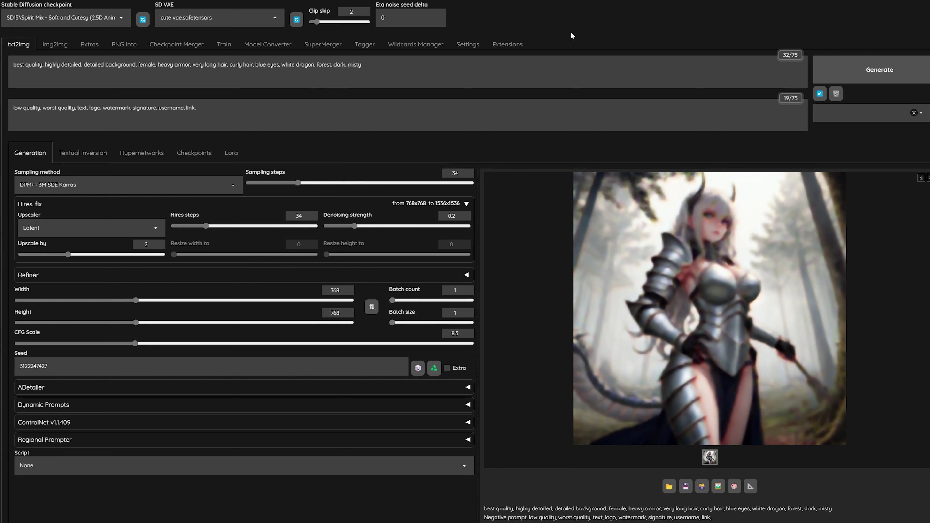
{"action": "left_click", "coordinate": [761, 241]}
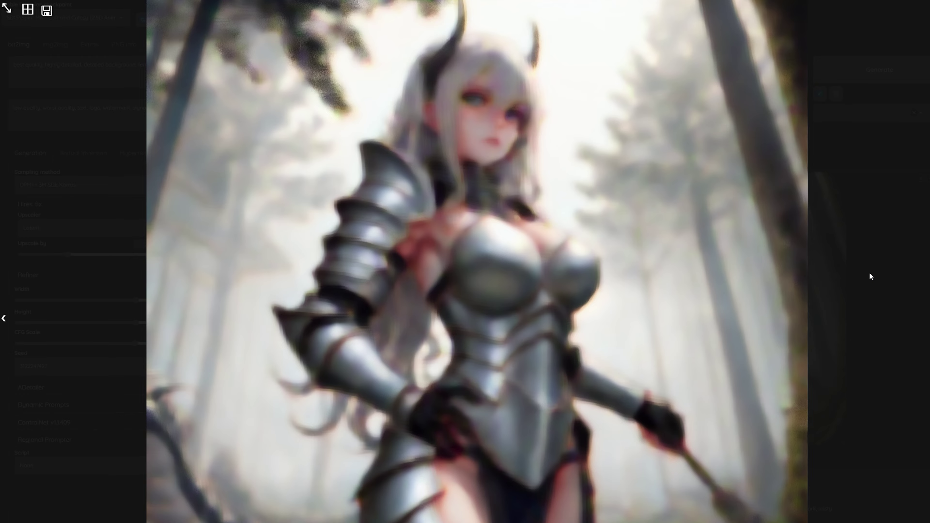
{"action": "left_click", "coordinate": [862, 186]}
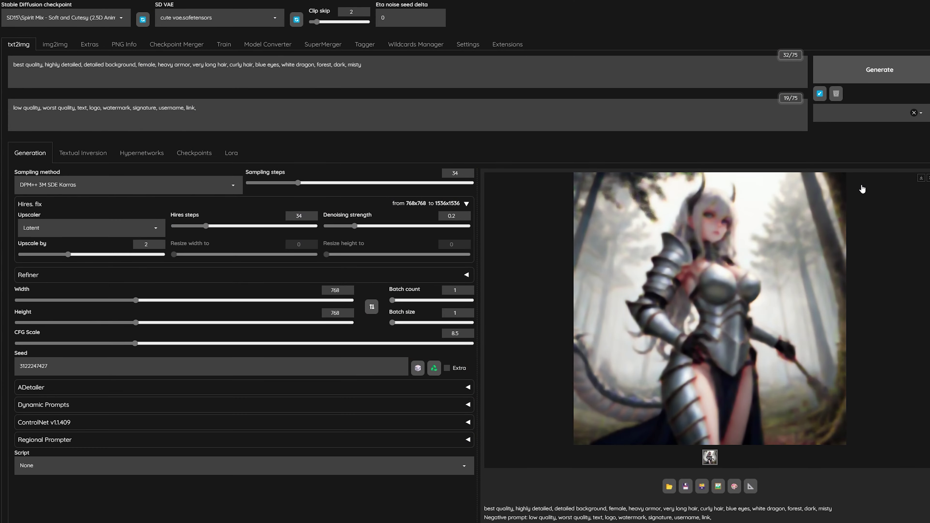
Keep the Latent upscaler, set the denoising strength to 1 and generate the image.
{"action": "left_click", "coordinate": [119, 228]}
{"action": "left_click", "coordinate": [353, 228]}
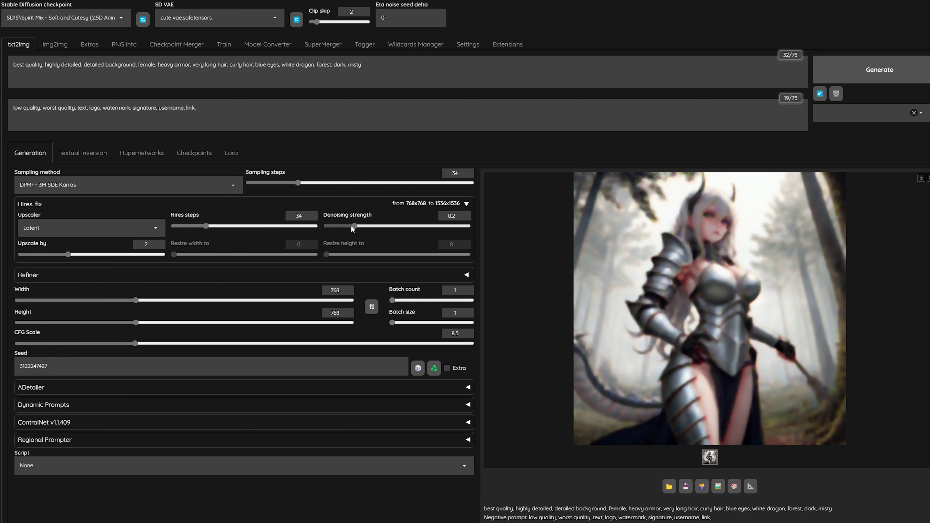
{"action": "left_click_drag", "start_coordinate": [352, 228], "coordinate": [460, 225]}
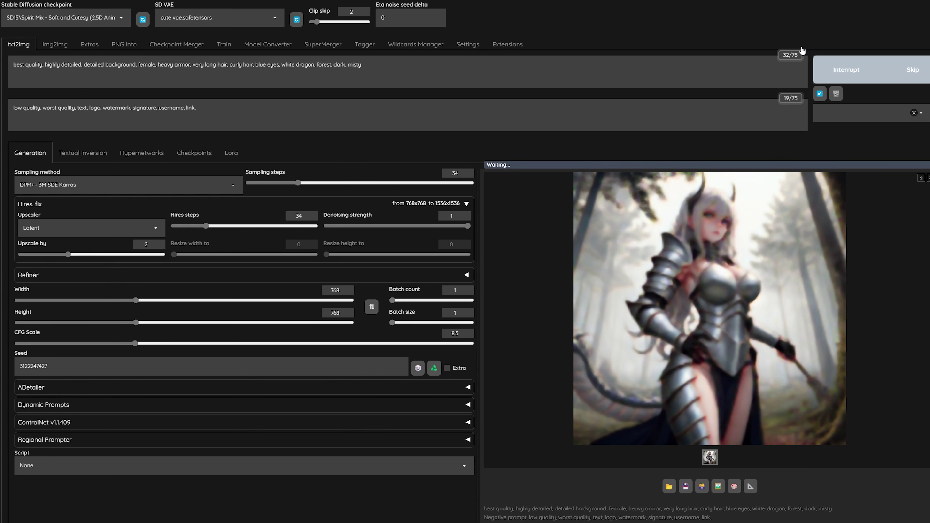
{"action": "left_click", "coordinate": [880, 77]}
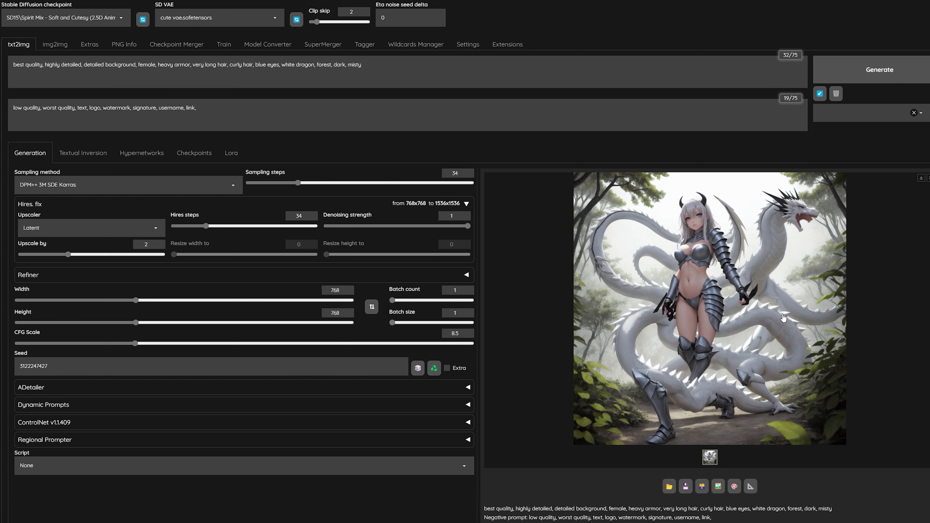
Lower the Hires. fix denoising strength to 0.55 for the Latent upscaler.
{"action": "left_click_drag", "start_coordinate": [467, 226], "coordinate": [404, 225]}
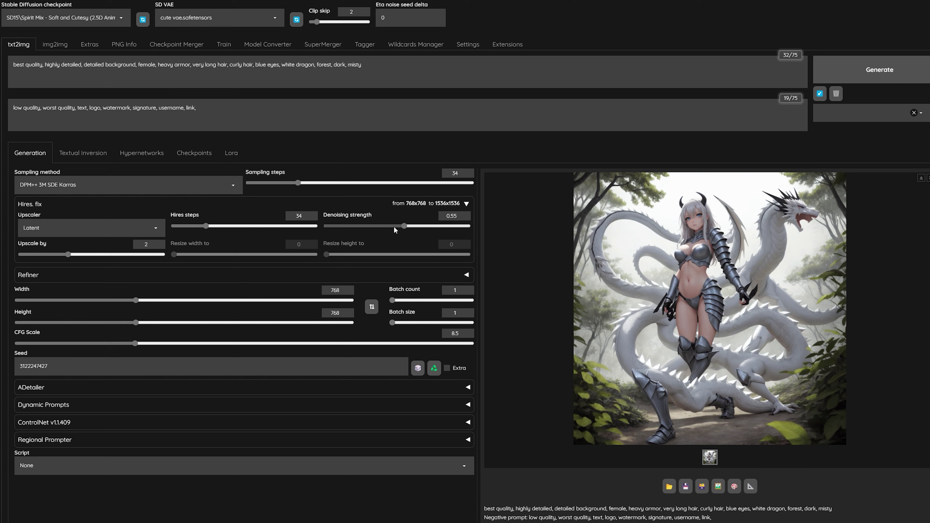
{"action": "mouse_move", "coordinate": [403, 227]}
{"action": "left_mouse_down"}
{"action": "mouse_move", "coordinate": [414, 226]}
{"action": "mouse_move", "coordinate": [391, 226]}
{"action": "mouse_move", "coordinate": [399, 228]}
{"action": "left_mouse_up"}
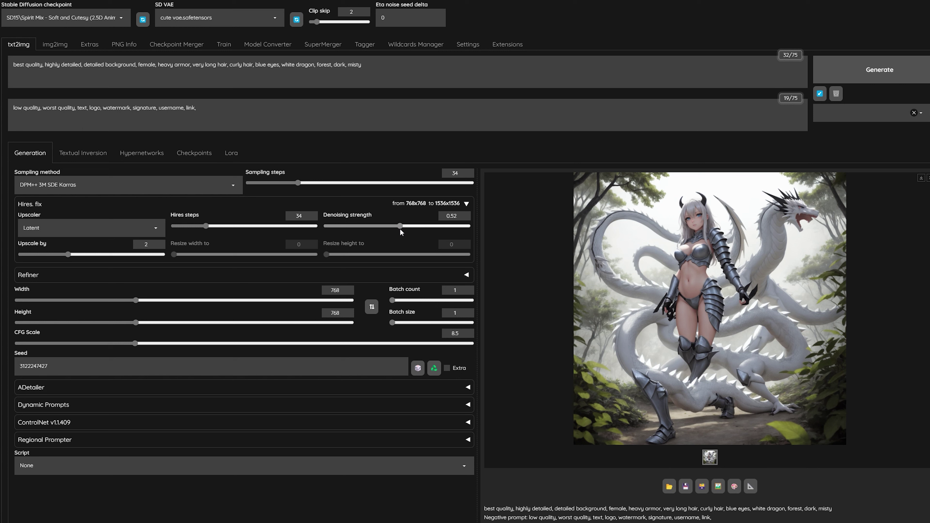
{"action": "left_click_drag", "start_coordinate": [400, 228], "coordinate": [403, 228]}
Set the Hires. fix upscaler to R-ESRGAN 4x+.
{"action": "left_click", "coordinate": [81, 226]}
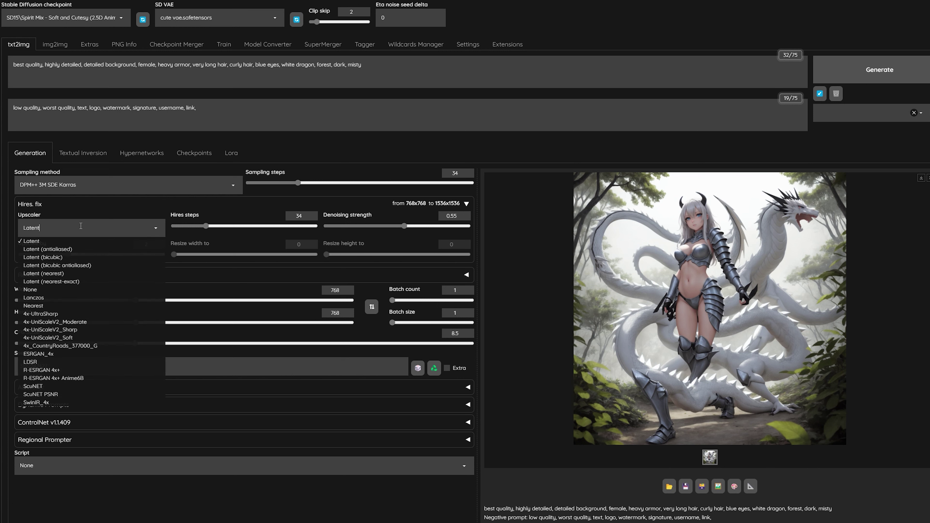
{"action": "left_click", "coordinate": [51, 354]}
{"action": "left_click", "coordinate": [123, 225]}
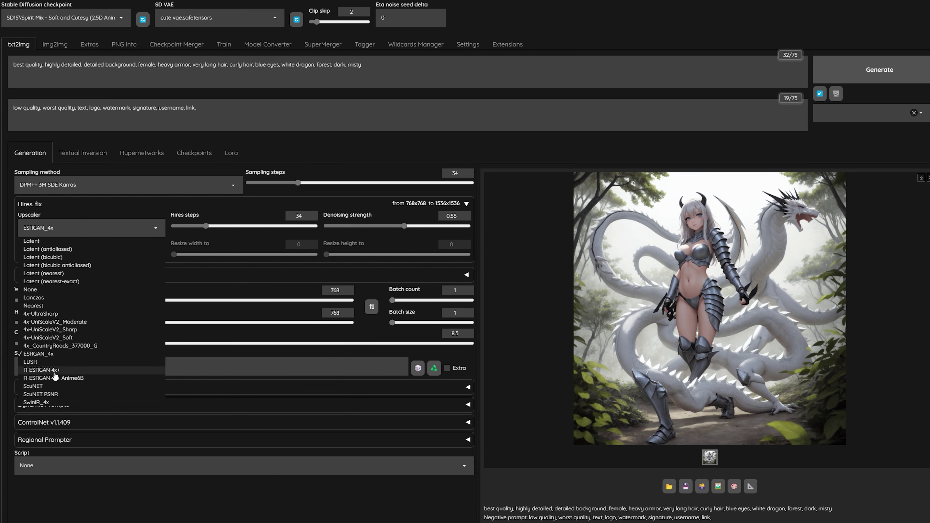
{"action": "left_click", "coordinate": [54, 372]}
Set the Hires. fix denoising strength to 0.36 and generate the image.
{"action": "left_click", "coordinate": [461, 216]}
{"action": "key", "text": "BackSpace"}
{"action": "key", "text": "BackSpace"}
{"action": "type", "text": "36"}
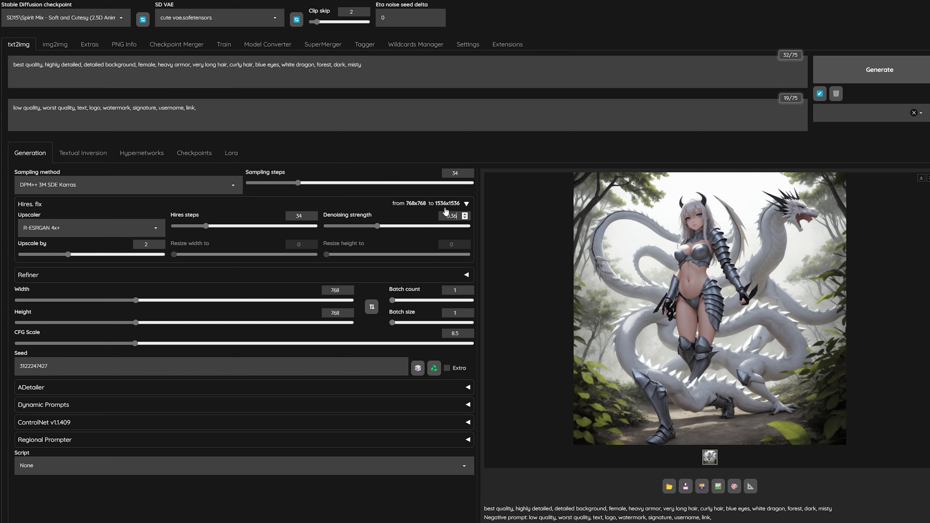
{"action": "left_click", "coordinate": [528, 147]}
{"action": "left_click", "coordinate": [895, 75]}
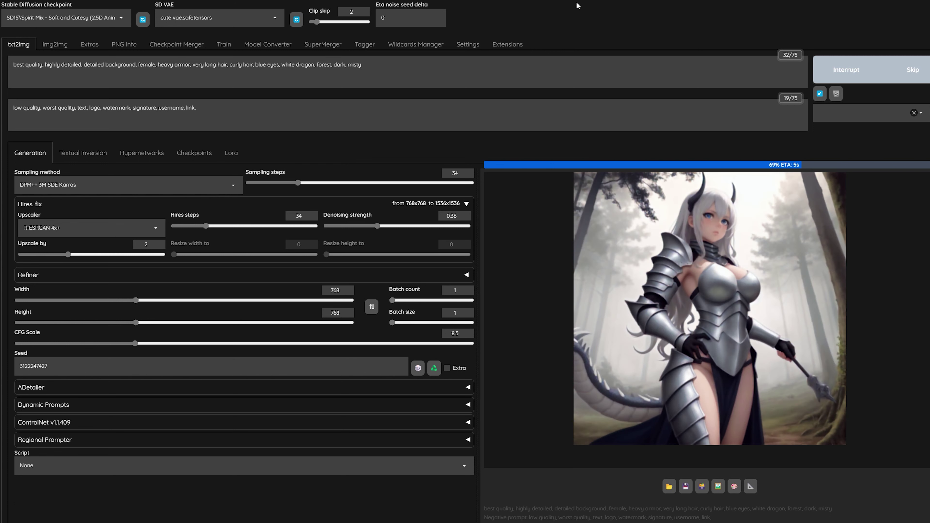
Review the first and second upscaler options for single images in Extras without changing them.
{"action": "left_click", "coordinate": [94, 47]}
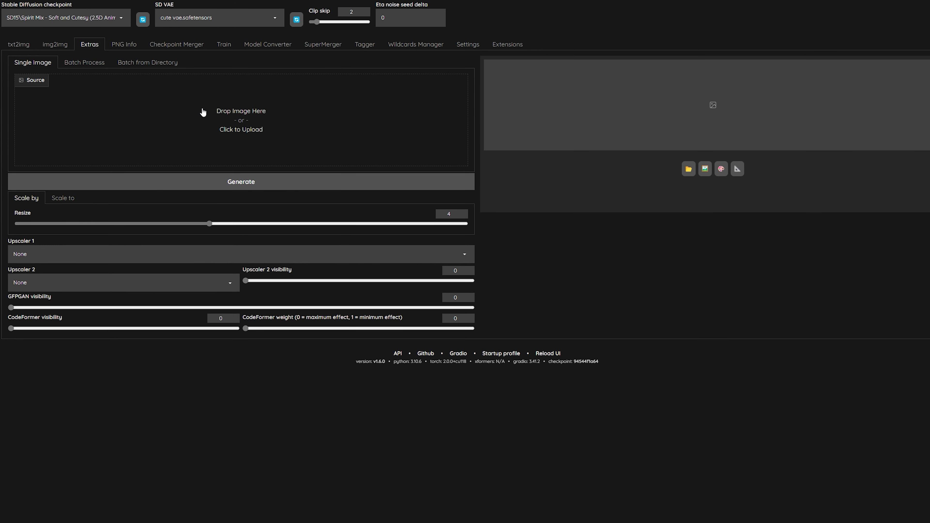
{"action": "left_click", "coordinate": [40, 257]}
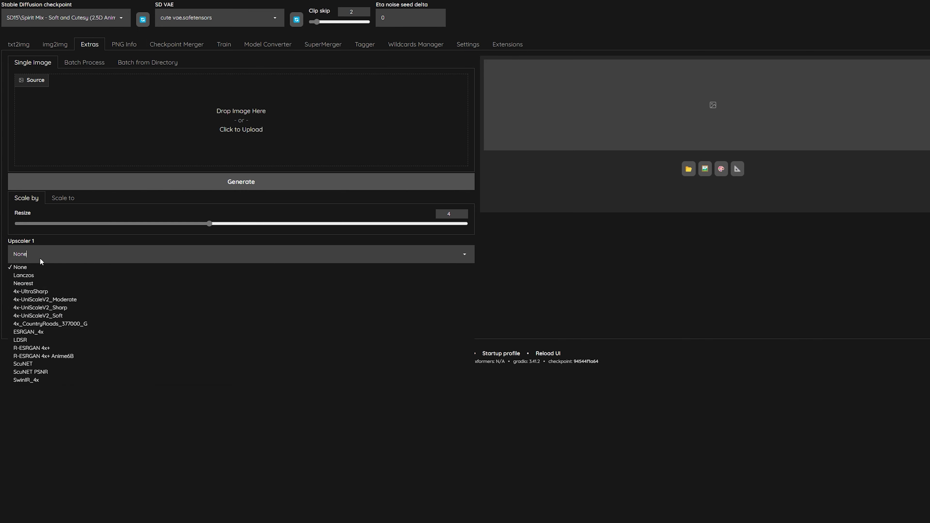
{"action": "key", "text": "Escape"}
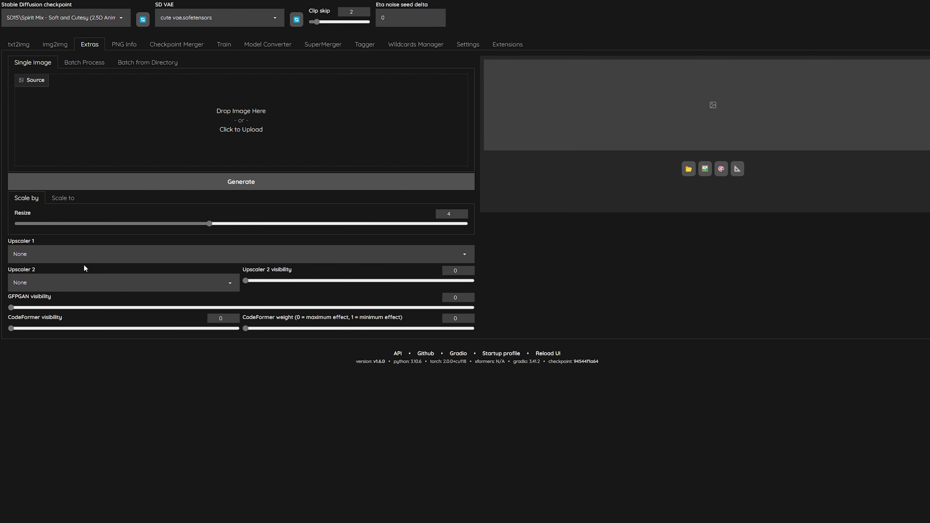
{"action": "left_click", "coordinate": [84, 282]}
{"action": "key", "text": "Escape"}
{"action": "left_click_drag", "start_coordinate": [247, 282], "coordinate": [194, 319]}
Return to the txt2img generation settings and collapse Hires. fix to turn it off.
{"action": "left_click", "coordinate": [19, 44]}
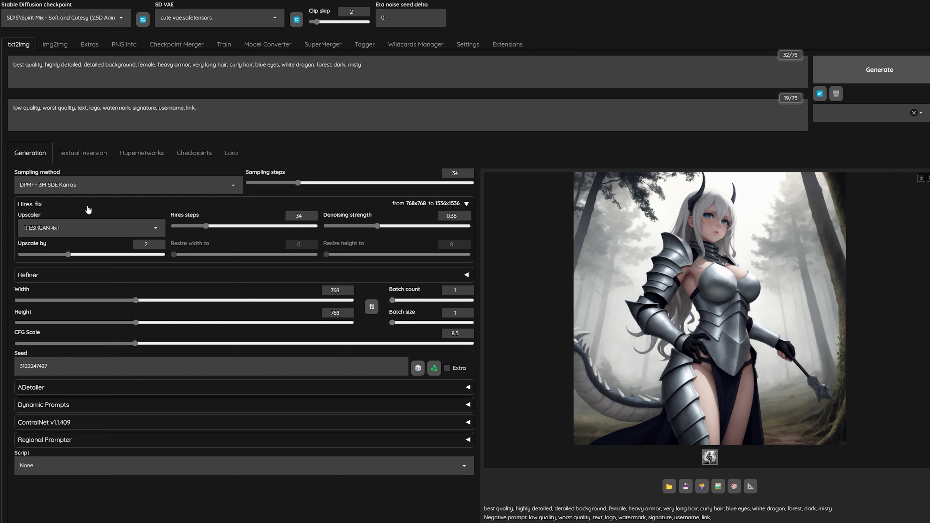
{"action": "left_click", "coordinate": [92, 208]}
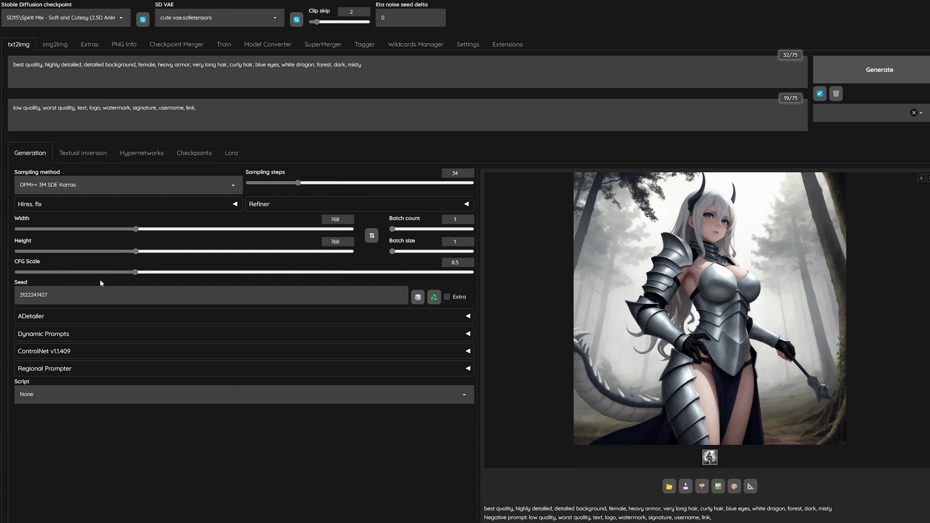
Try CFG Scale values such as 3, 21 and 11, and set it back to 8.5.
{"action": "left_click_drag", "start_coordinate": [130, 271], "coordinate": [46, 276]}
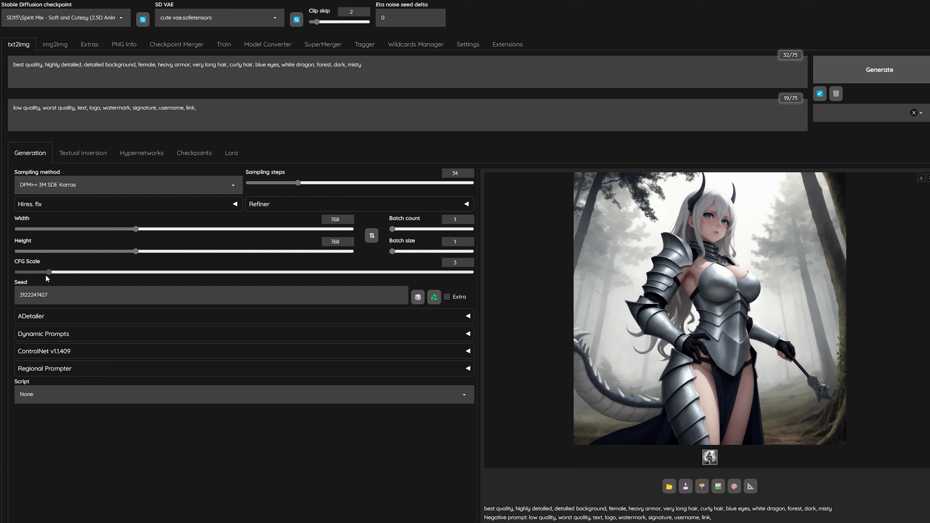
{"action": "left_click_drag", "start_coordinate": [63, 271], "coordinate": [330, 270]}
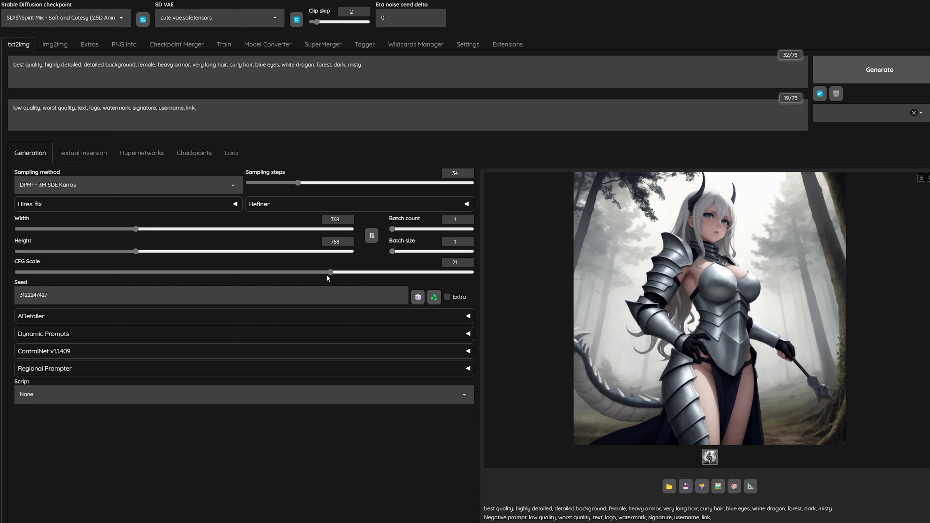
{"action": "left_click_drag", "start_coordinate": [326, 273], "coordinate": [175, 267]}
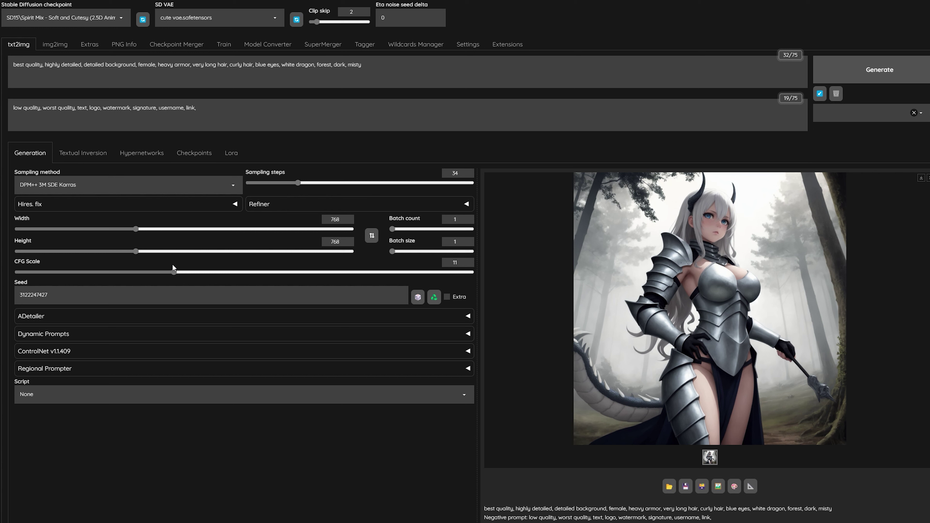
{"action": "left_click_drag", "start_coordinate": [174, 269], "coordinate": [112, 265]}
{"action": "left_click_drag", "start_coordinate": [152, 272], "coordinate": [176, 279]}
{"action": "left_click_drag", "start_coordinate": [172, 271], "coordinate": [138, 271]}
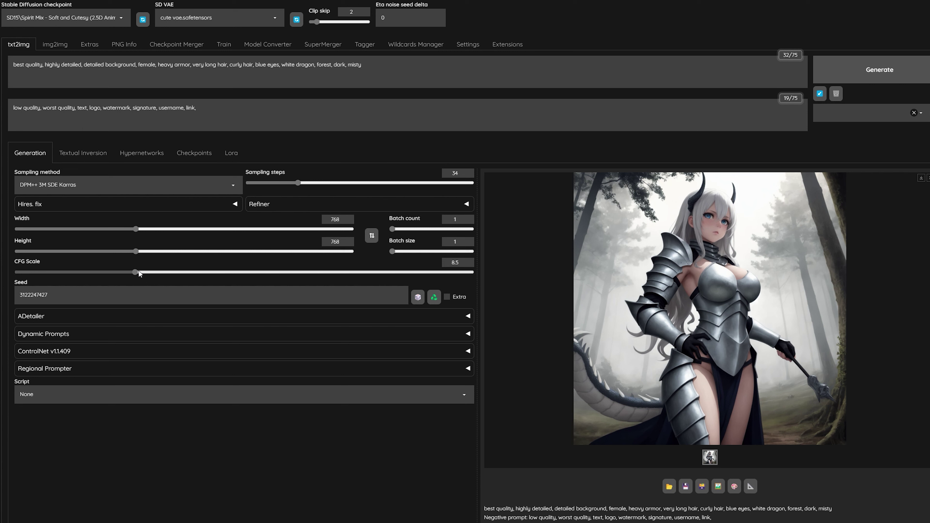
{"action": "left_click_drag", "start_coordinate": [129, 275], "coordinate": [174, 272]}
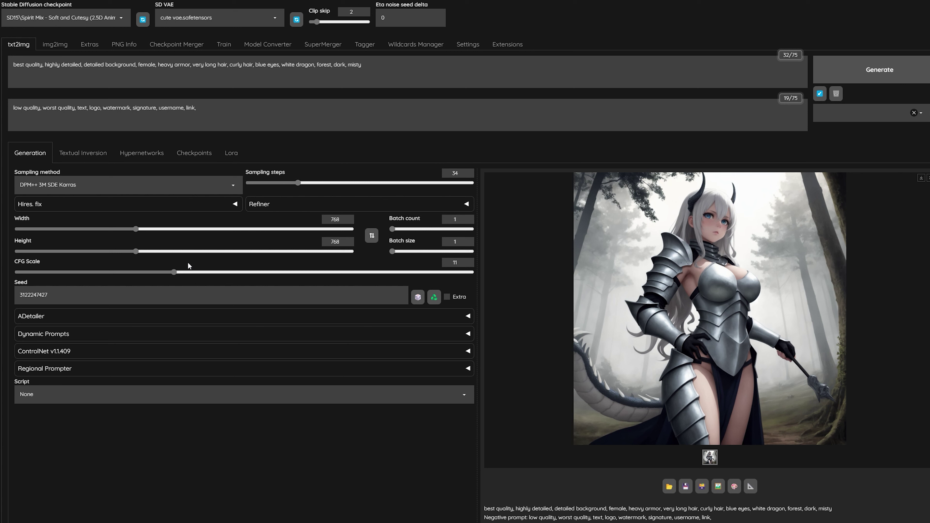
{"action": "left_click_drag", "start_coordinate": [175, 272], "coordinate": [135, 272]}
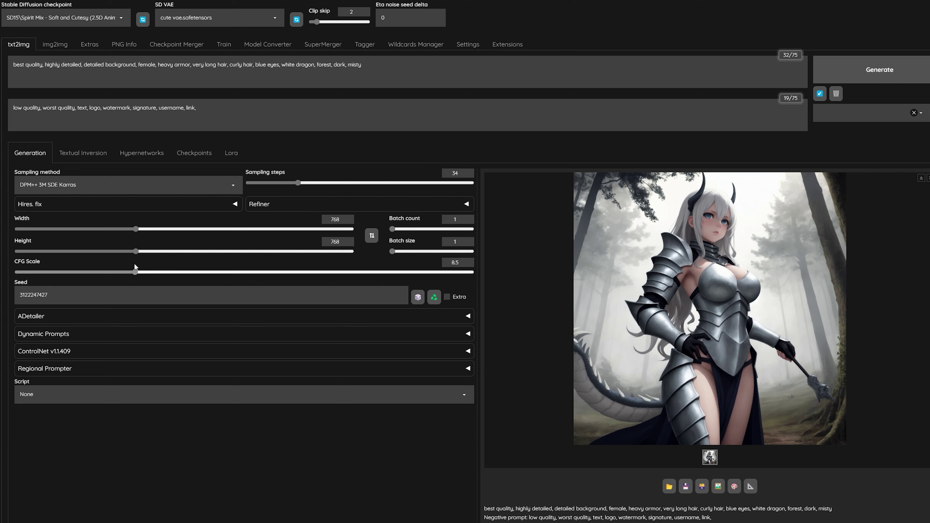
Expand the Refiner to examine its checkpoint and switch-at settings, and collapse it again.
{"action": "left_click", "coordinate": [86, 299]}
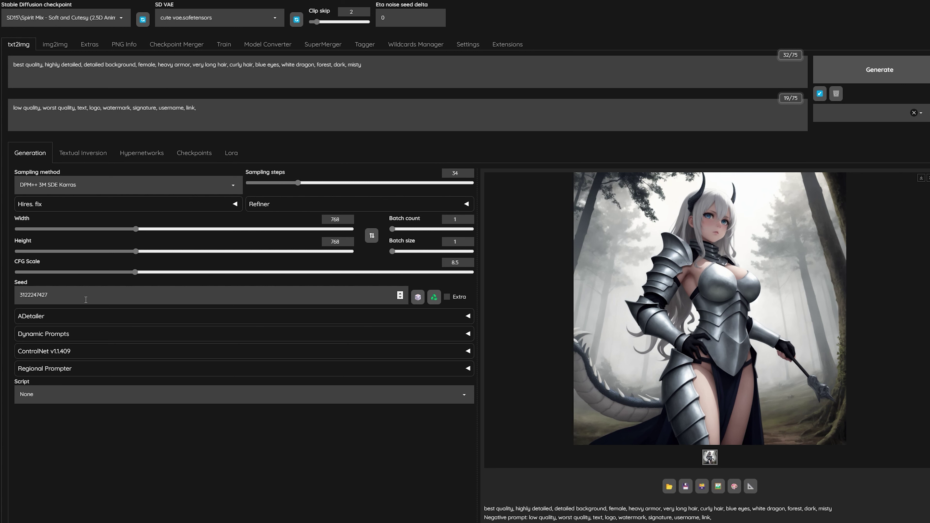
{"action": "left_click", "coordinate": [262, 205]}
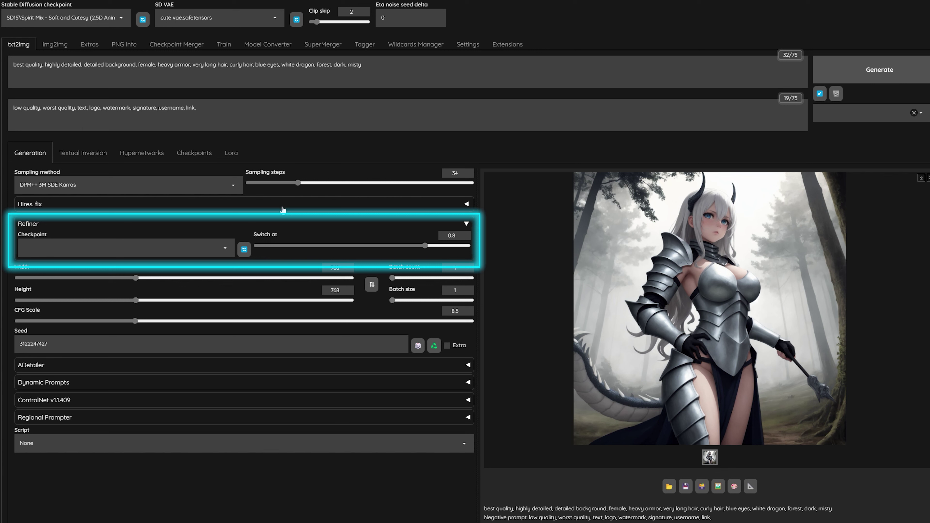
{"action": "left_click", "coordinate": [259, 224]}
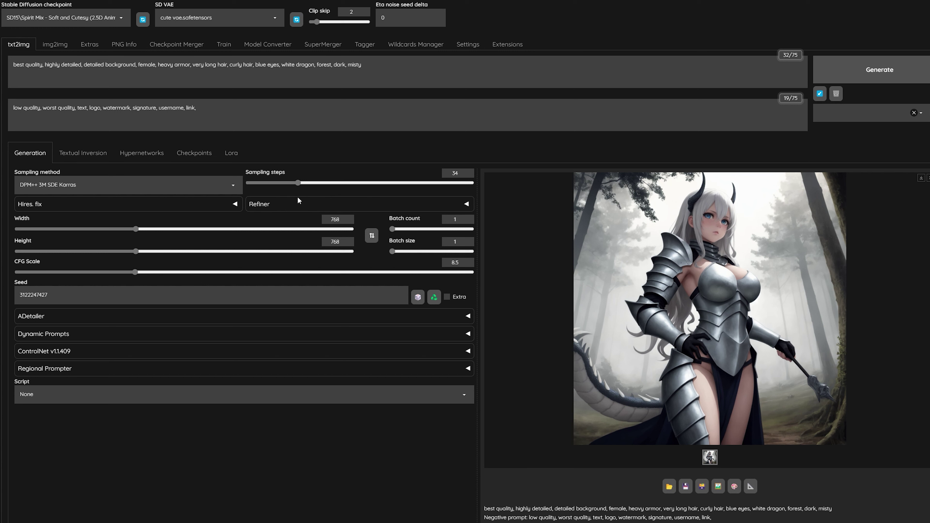
Place the text cursor at the end of the positive prompt, after "misty".
{"action": "left_click", "coordinate": [419, 66]}
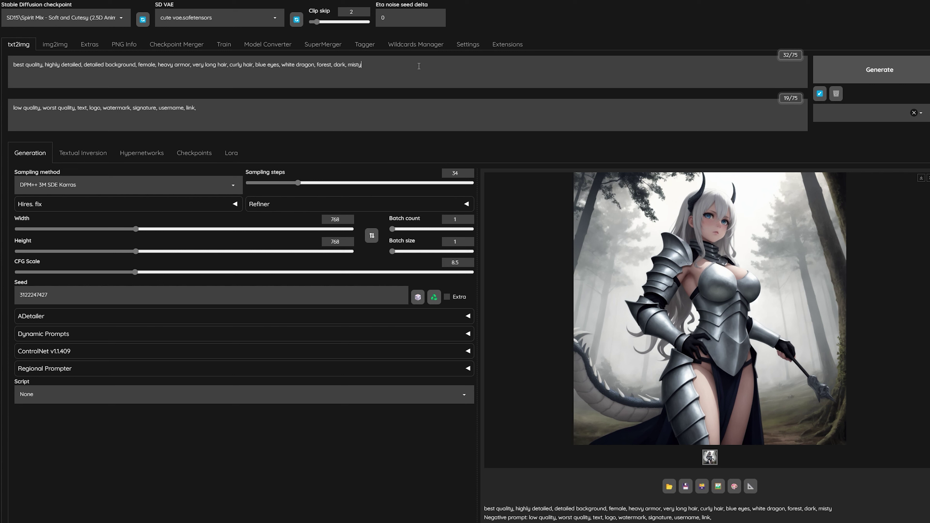